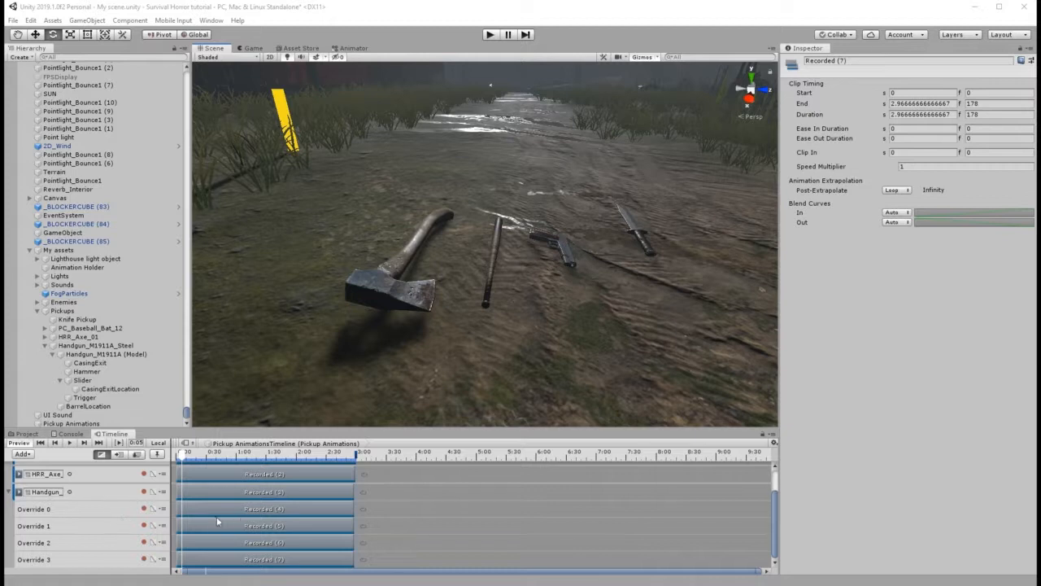
Collapse the Handgun track's override tracks in the timeline and return the playhead to 0:00.
left_click(311, 510)
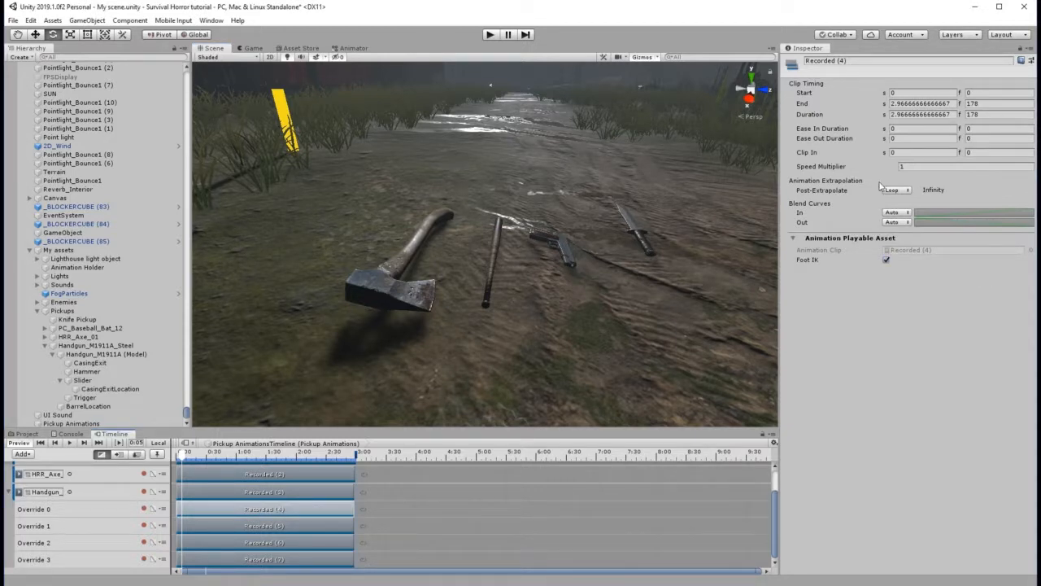
left_click(9, 492)
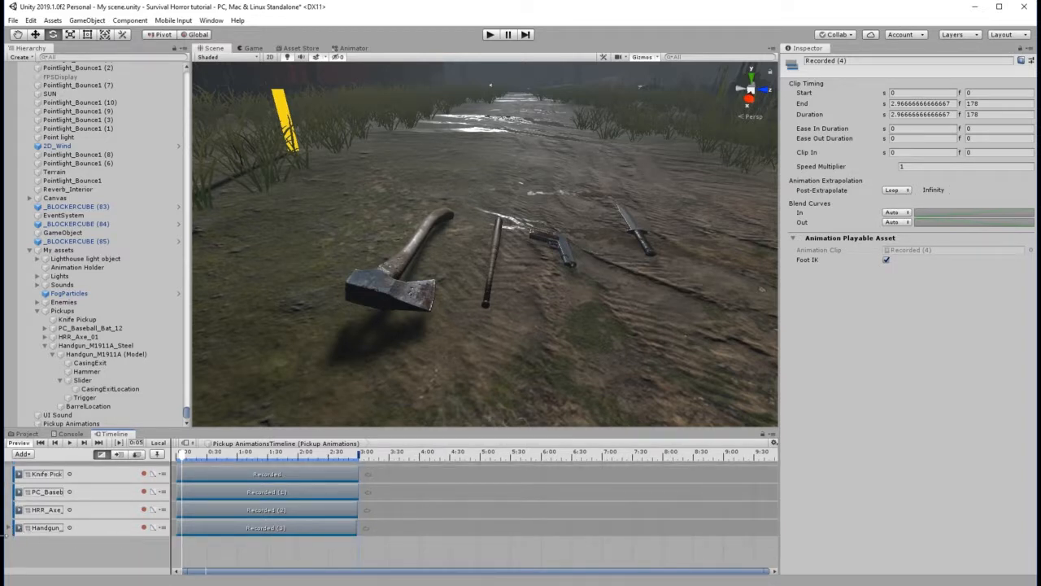
left_click(9, 529)
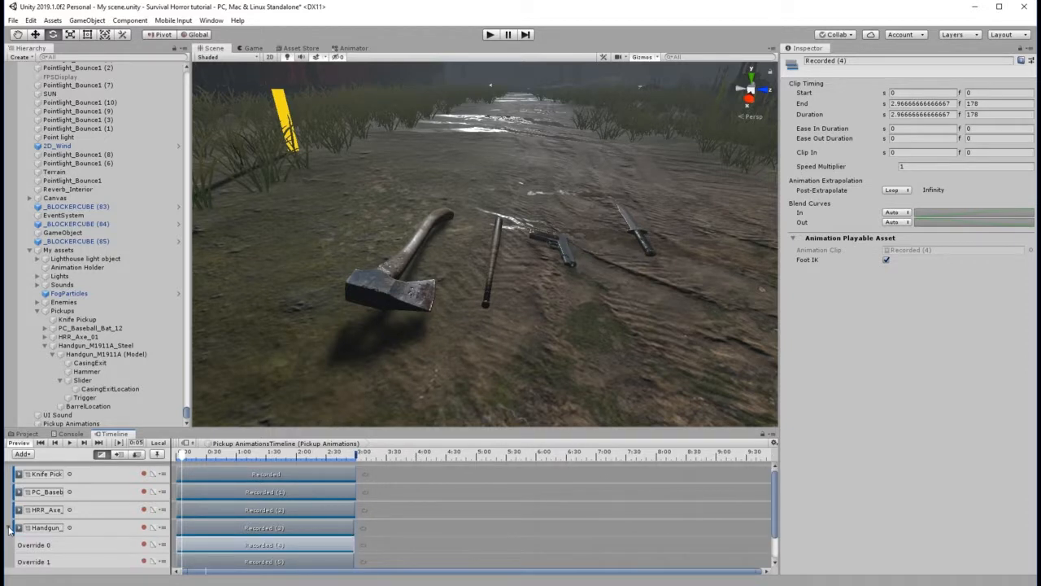
left_click(8, 529)
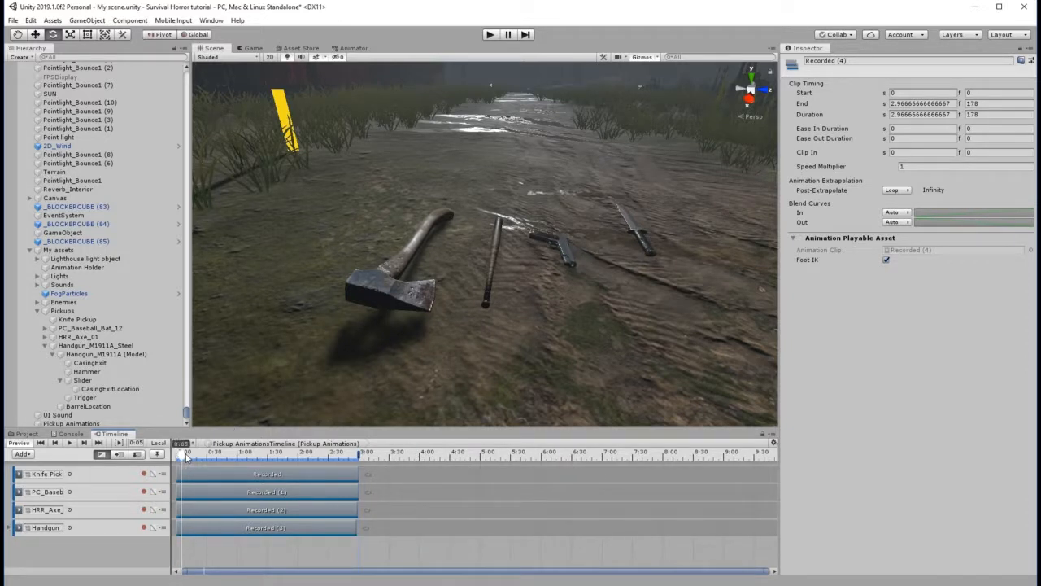
mouse_move(186, 457)
left_mouse_down()
mouse_move(360, 463)
mouse_move(169, 465)
left_mouse_up()
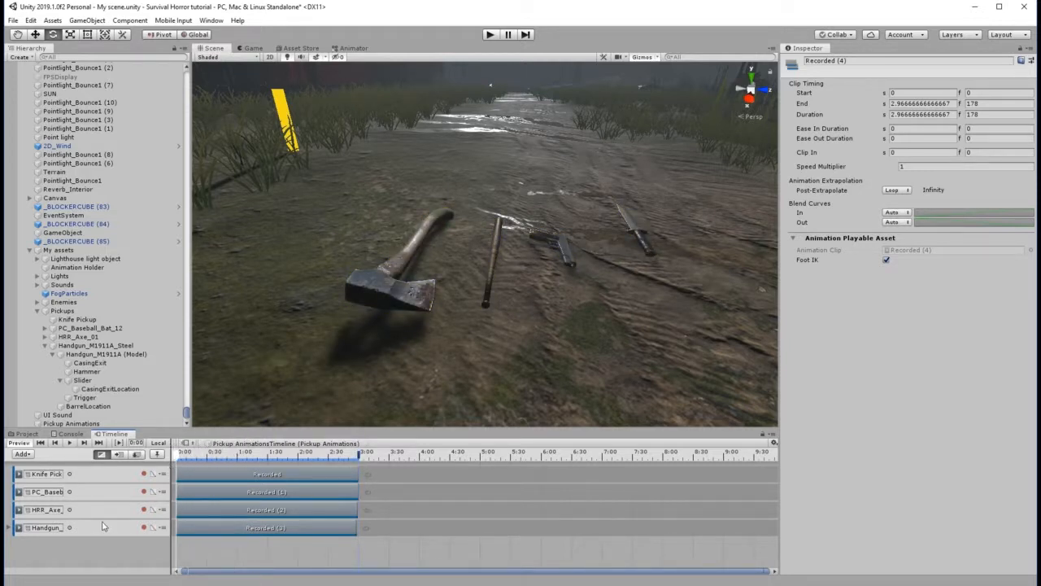
Collapse the Handgun_M1911A_Steel hierarchy and set the scale of PC_Baseball_Bat_12 to X 1.5, Y 1.8 and Z 1.5.
left_click(18, 35)
left_click_drag(501, 231, 413, 291)
left_click_drag(528, 255, 462, 288)
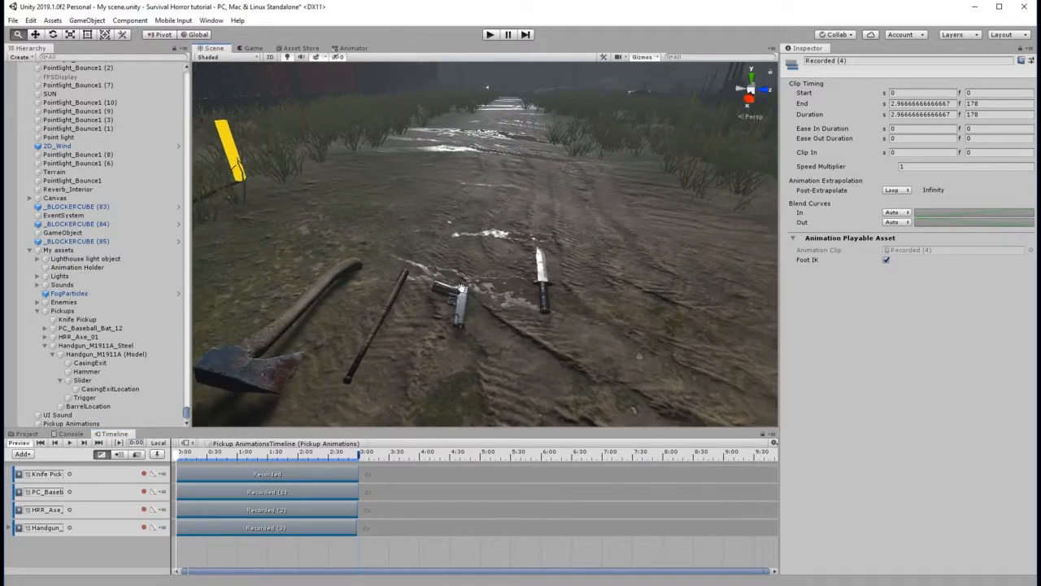
right_click_drag(480, 285, 305, 358)
middle_click_drag(534, 299, 348, 346)
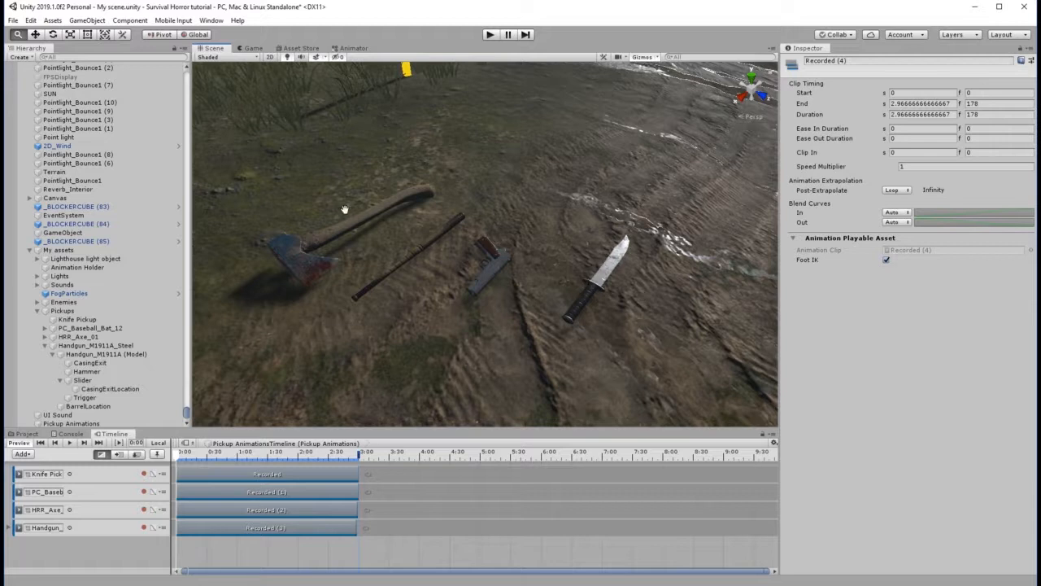
left_click(44, 345)
left_click(88, 389)
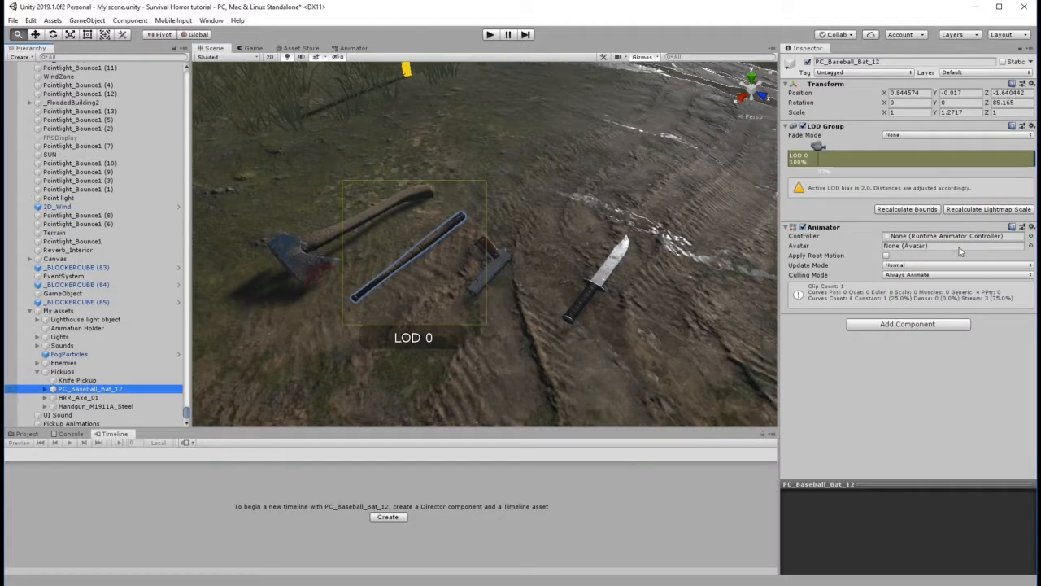
left_click(901, 114)
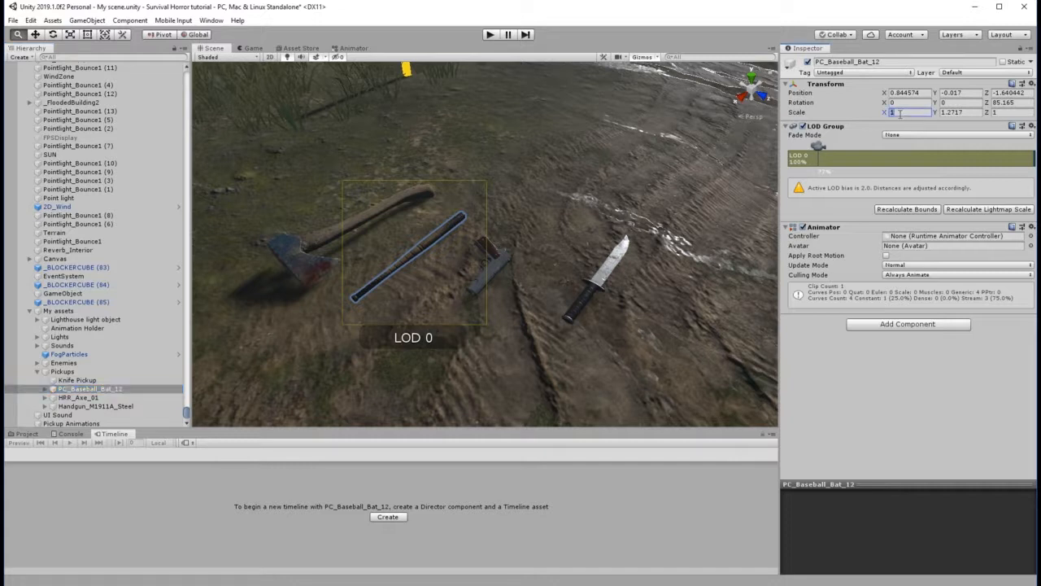
type("1.5")
left_click(1001, 113)
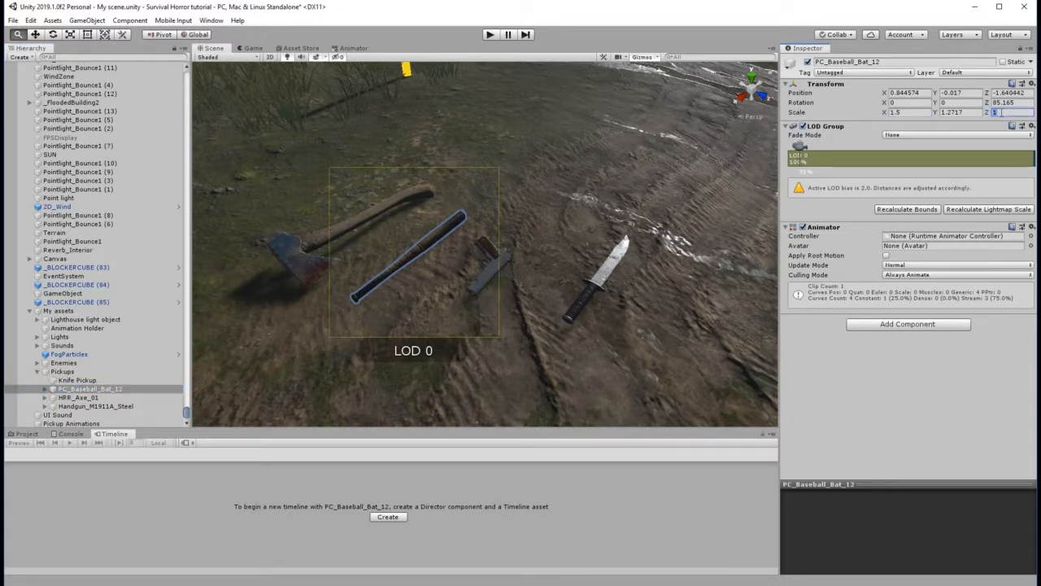
type(".5")
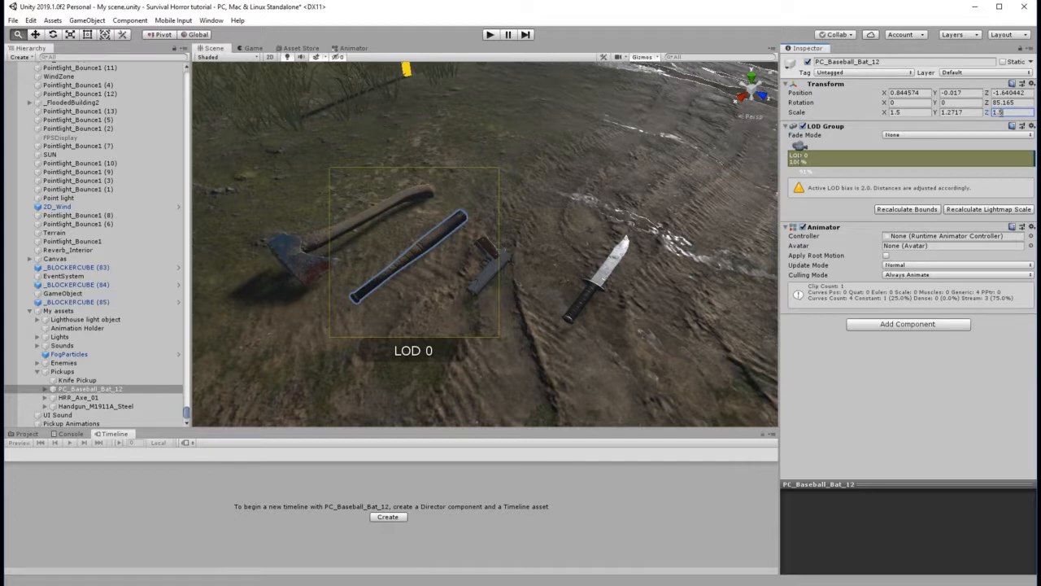
left_click(966, 113)
type("1.8")
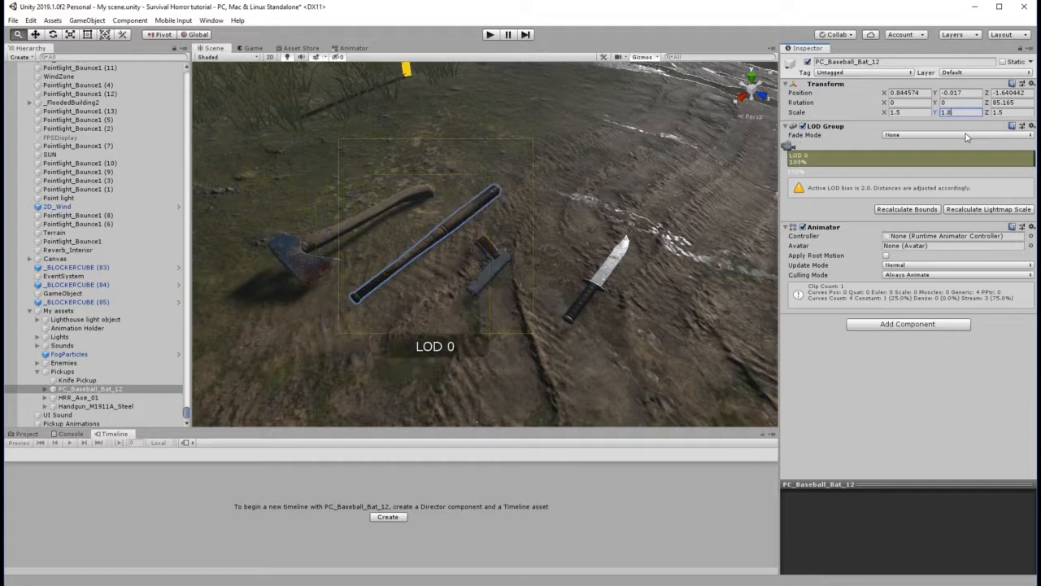
Examine the baseball bat's size against the axe, handgun and knife from several angles in the scene.
left_click_drag(512, 271, 579, 316)
left_click_drag(603, 275, 343, 275)
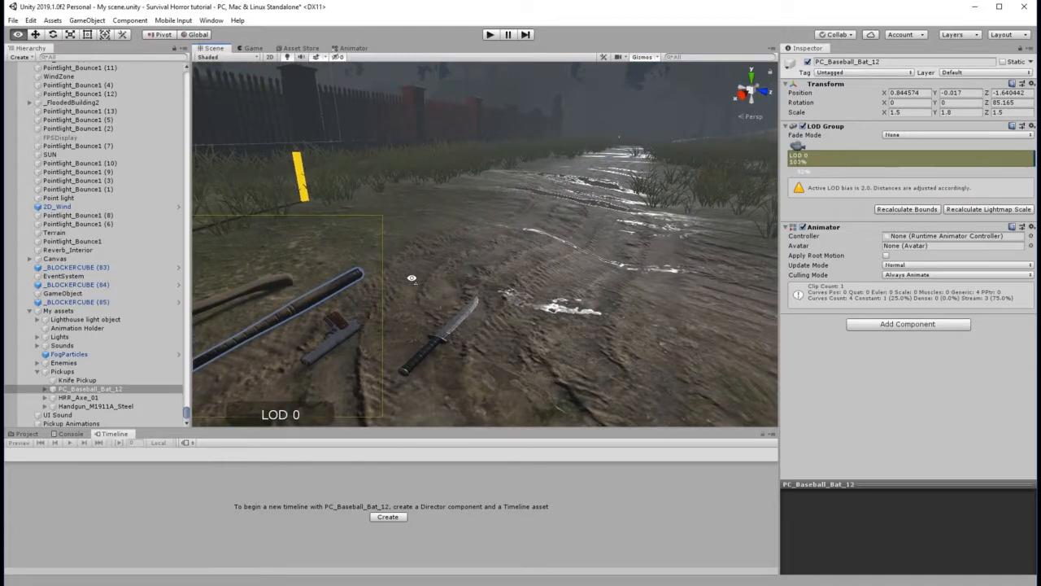
right_click_drag(412, 278, 367, 281)
left_click_drag(365, 291, 261, 324)
scroll(390, 346, "up", 1)
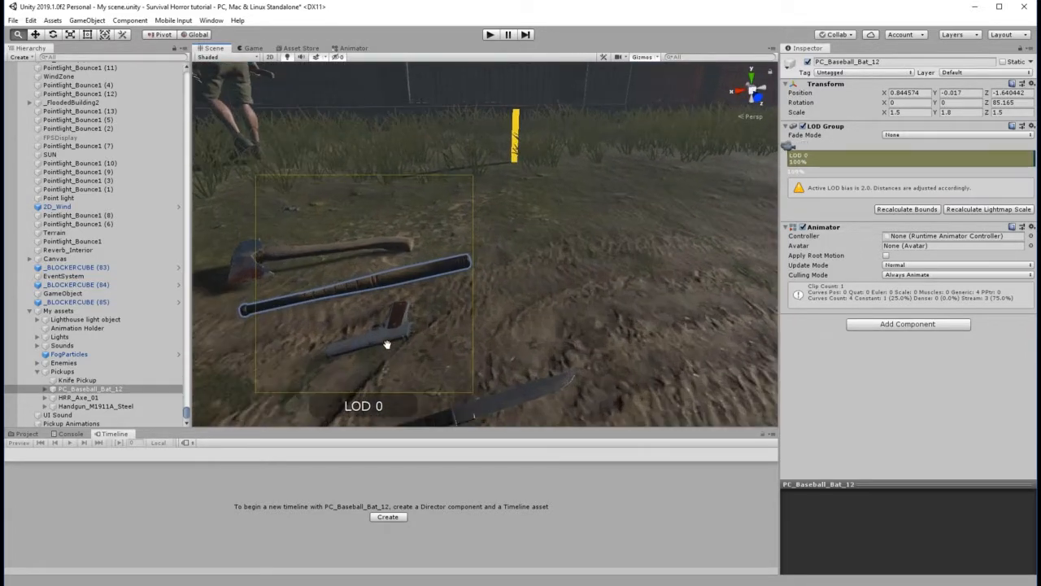
left_click_drag(387, 344, 497, 332)
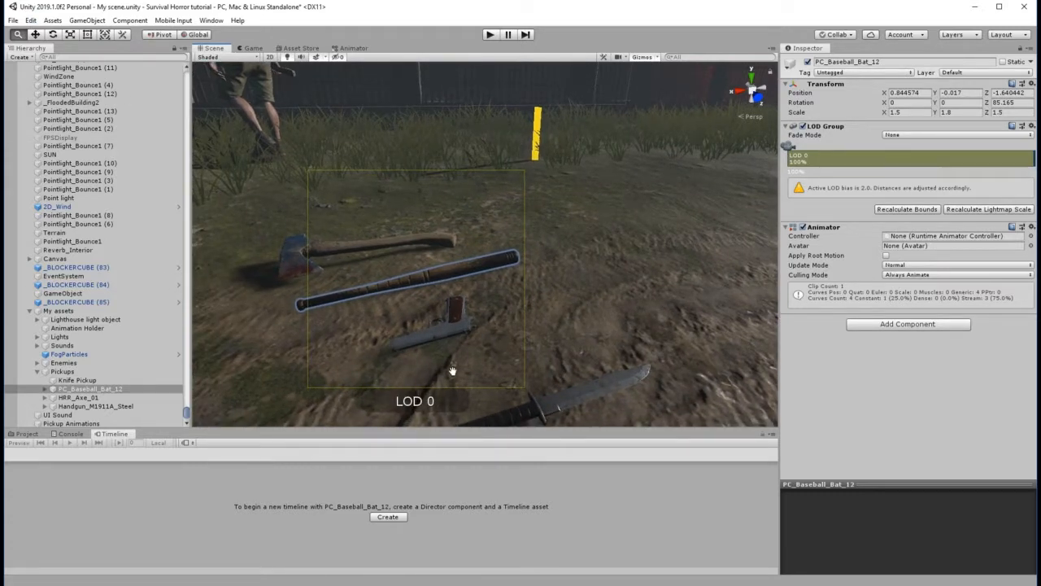
left_click_drag(469, 358, 627, 327)
scroll(557, 335, "down", 1)
scroll(616, 319, "down", 1)
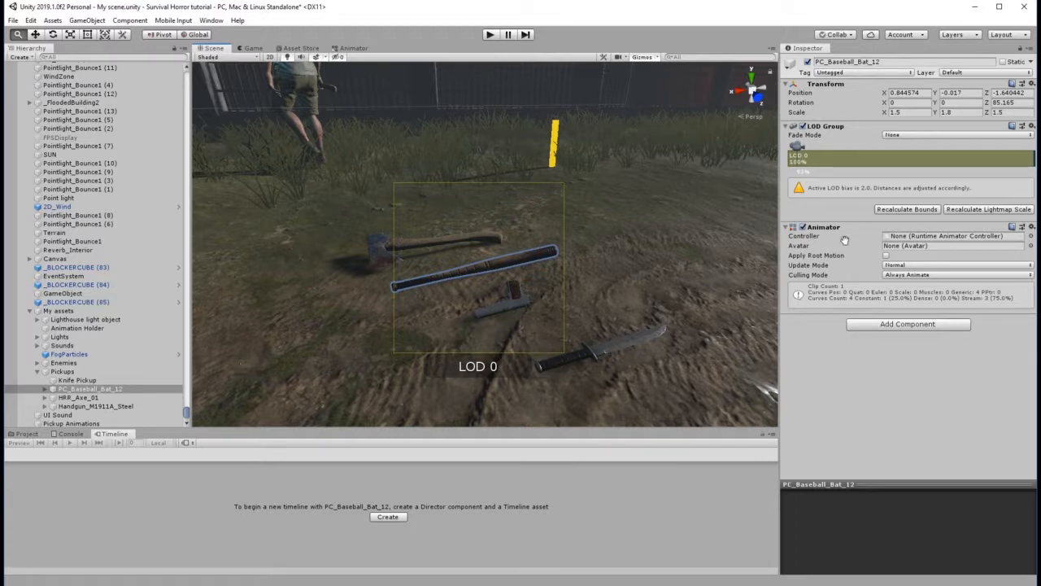
Create a new tag named Pickup in the project's tag list.
left_click(861, 73)
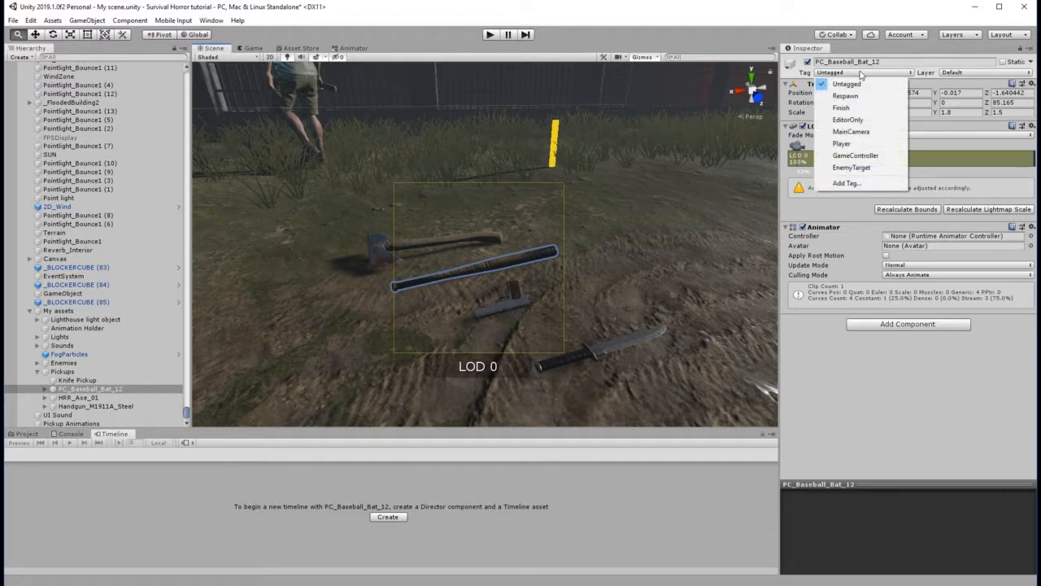
left_click(854, 186)
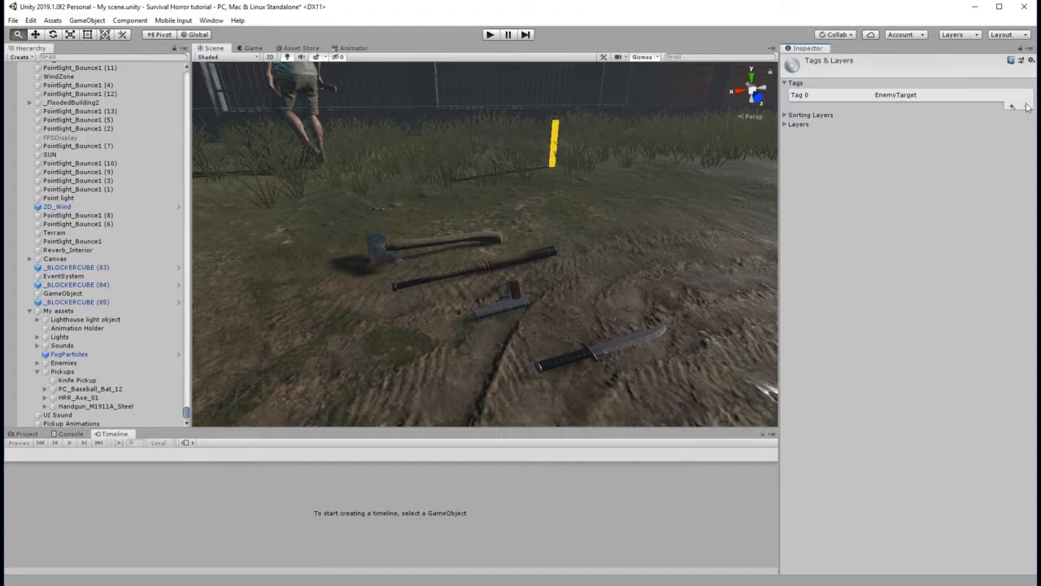
left_click(1011, 108)
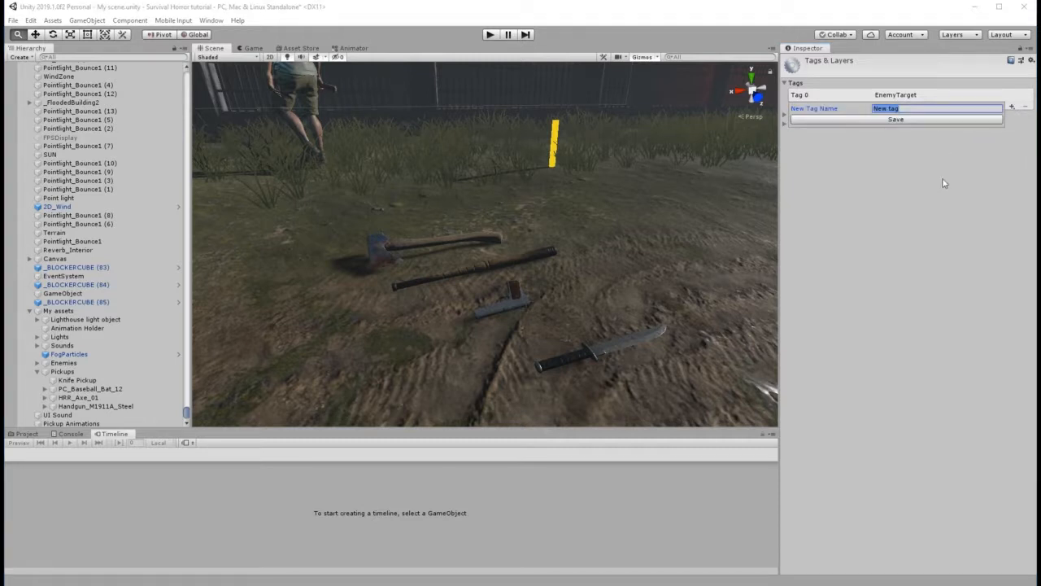
type("Pickup")
left_click(888, 120)
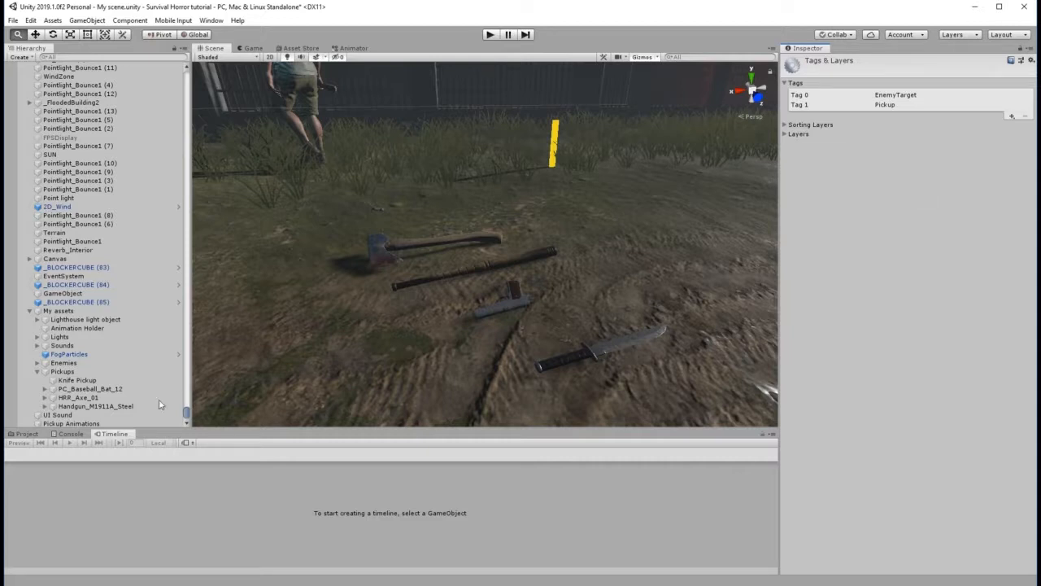
Assign the Pickup tag to Knife Pickup and PC_Baseball_Bat_12.
left_click(60, 380)
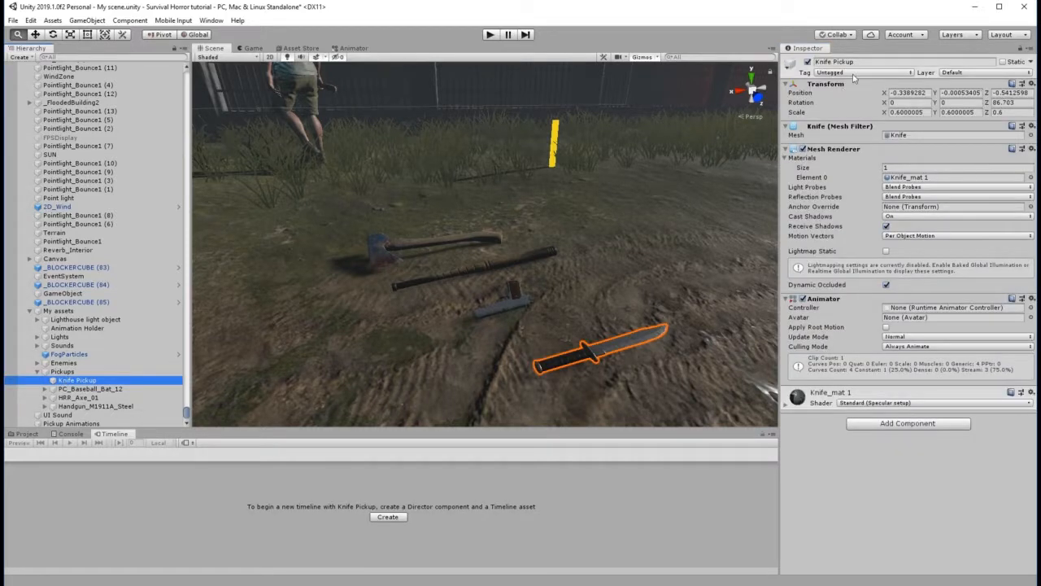
left_click(853, 74)
left_click(871, 172)
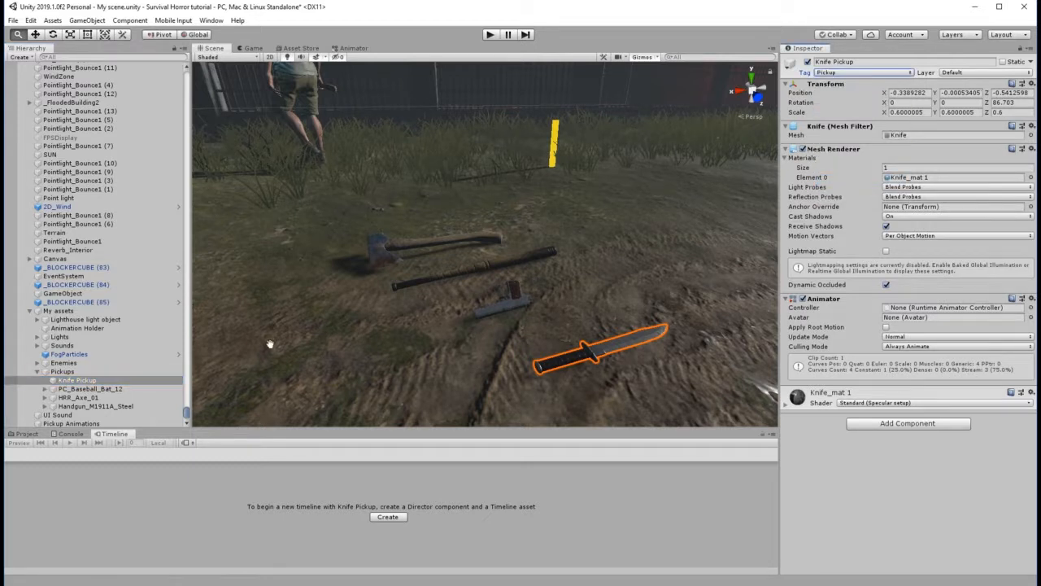
left_click(88, 389)
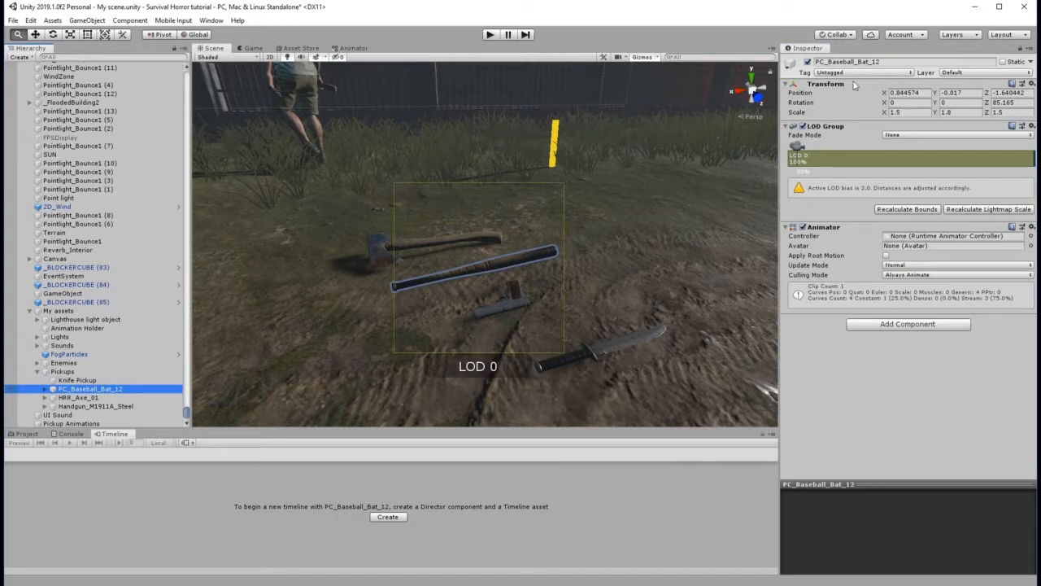
left_click(853, 73)
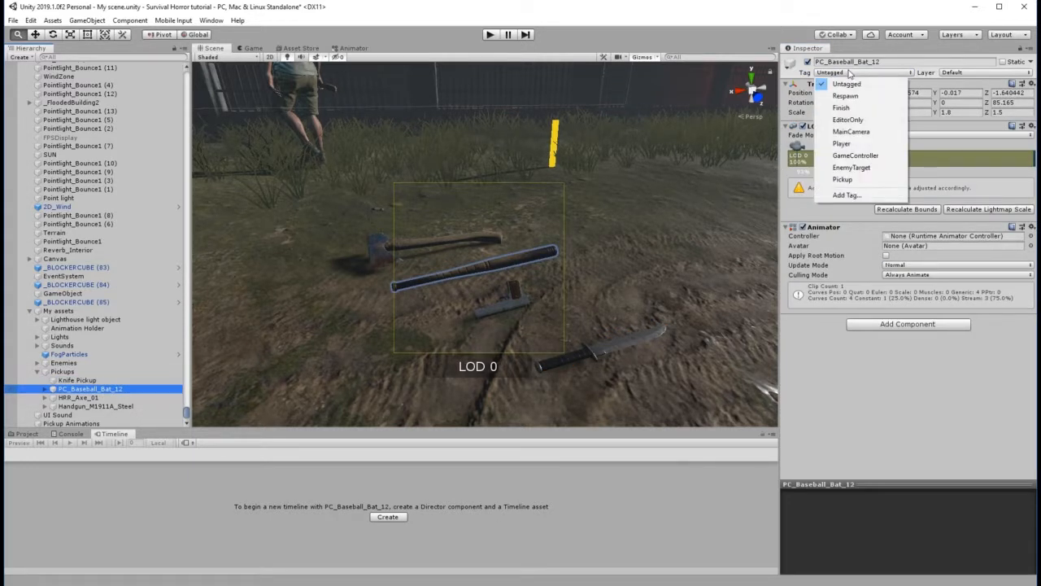
left_click(858, 182)
Assign the Pickup tag to HRR_Axe_01 and Handgun_M1911A_Steel.
left_click(78, 397)
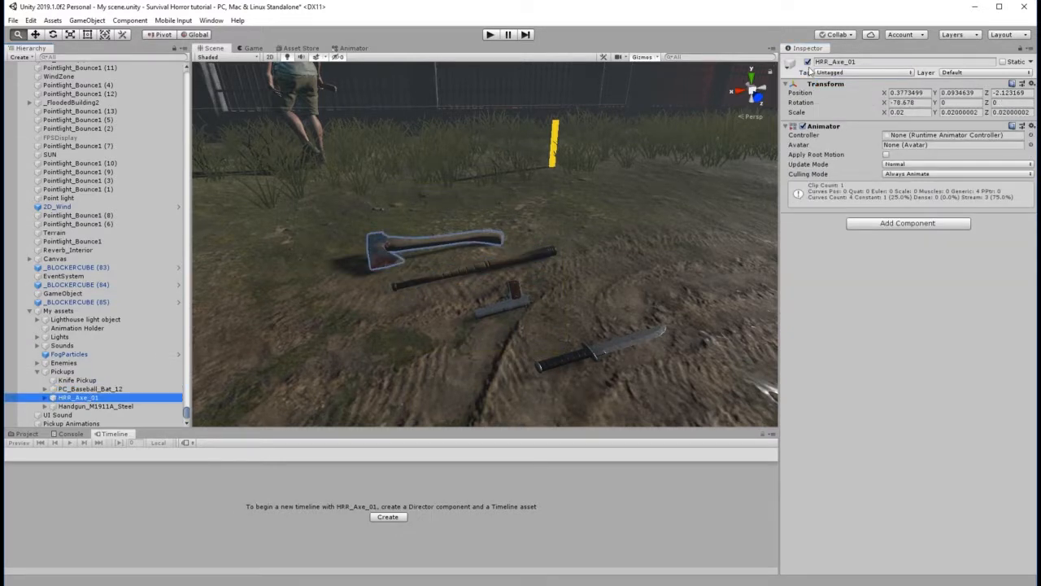
left_click(842, 72)
left_click(856, 181)
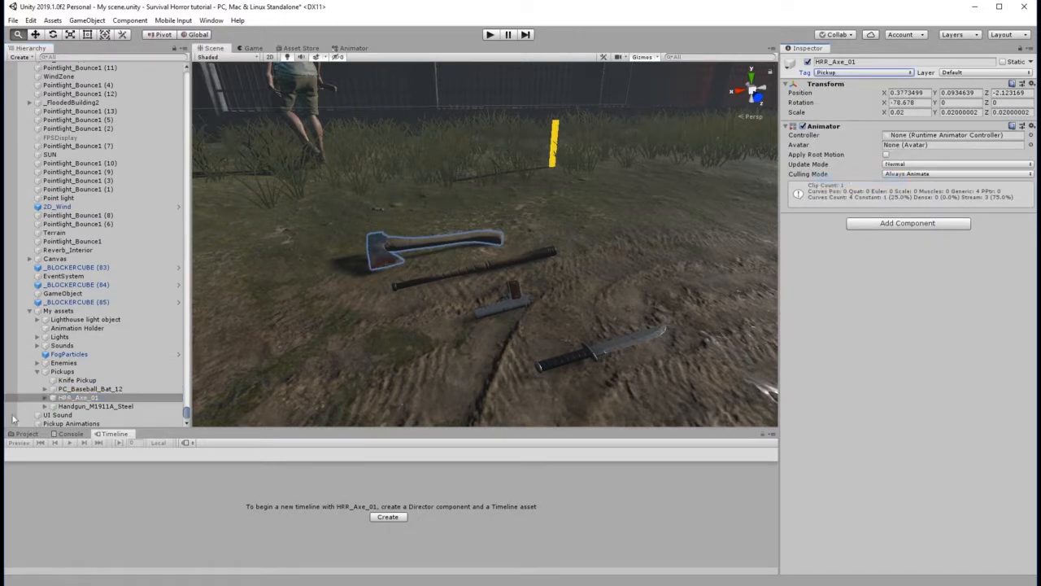
left_click(96, 406)
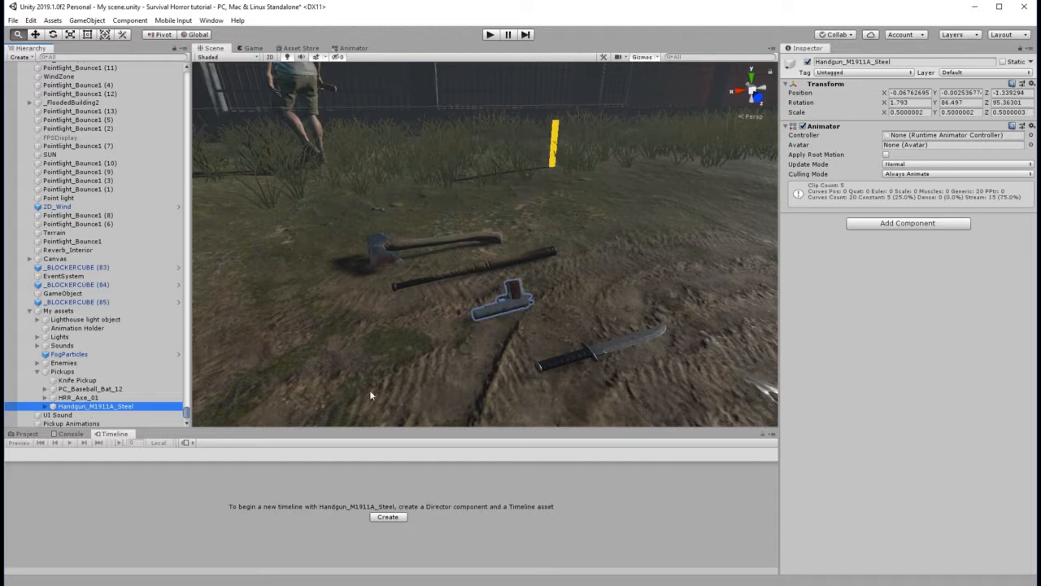
left_click(847, 74)
left_click(854, 182)
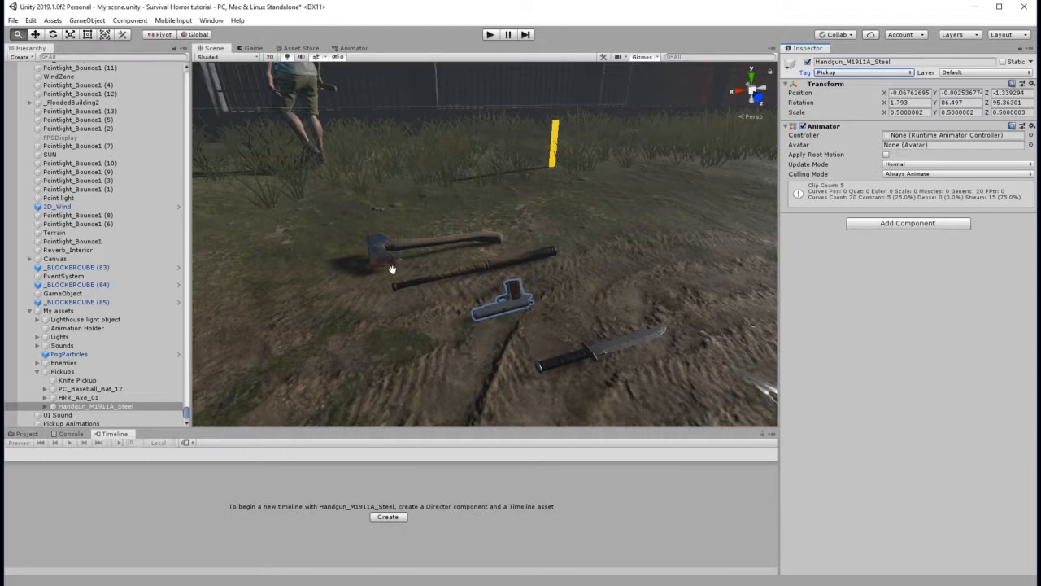
Add a new layer named PickupItems as User Layer 11.
left_click(77, 381)
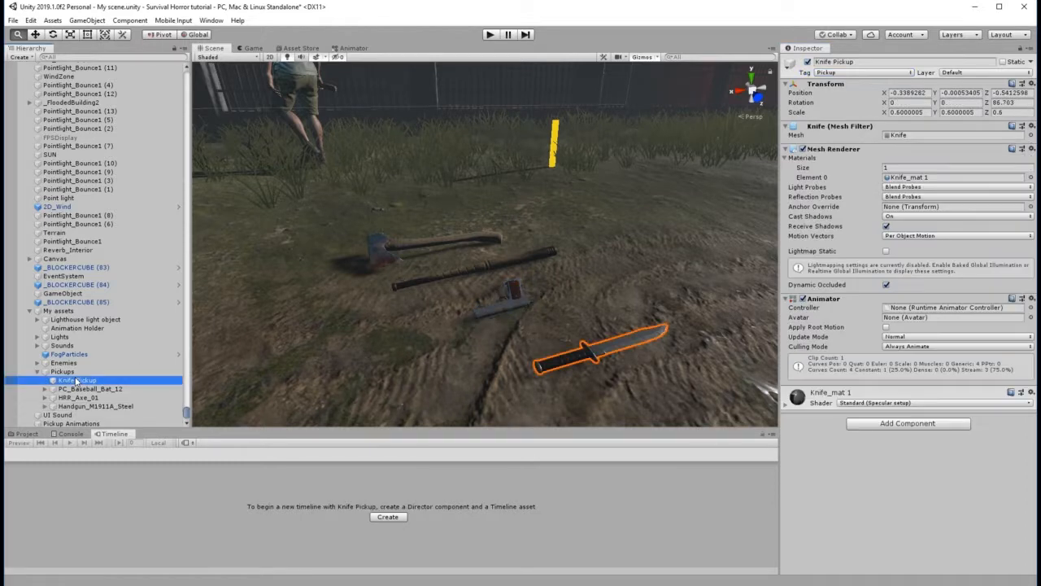
left_click(986, 73)
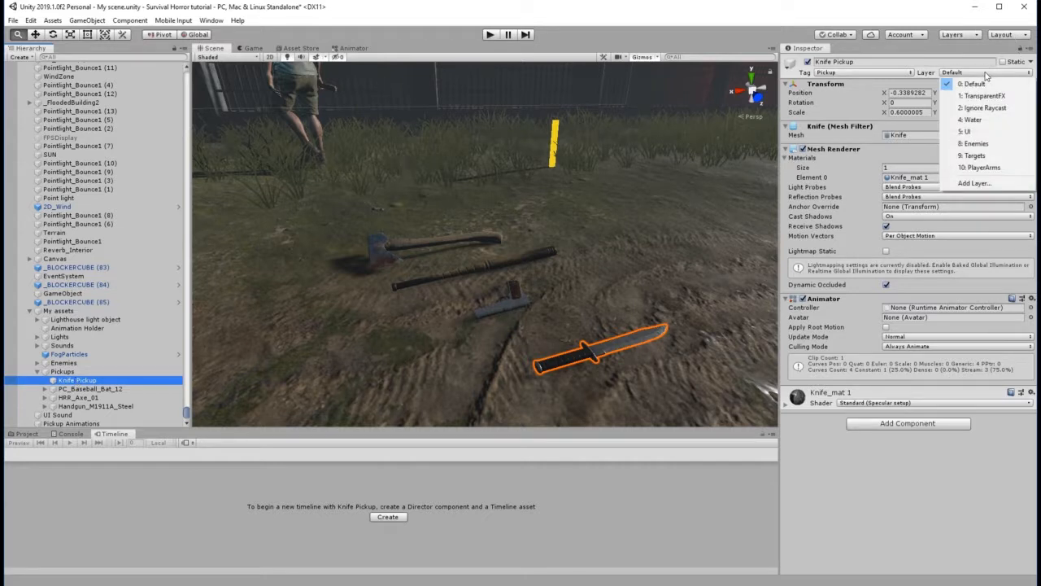
left_click(980, 184)
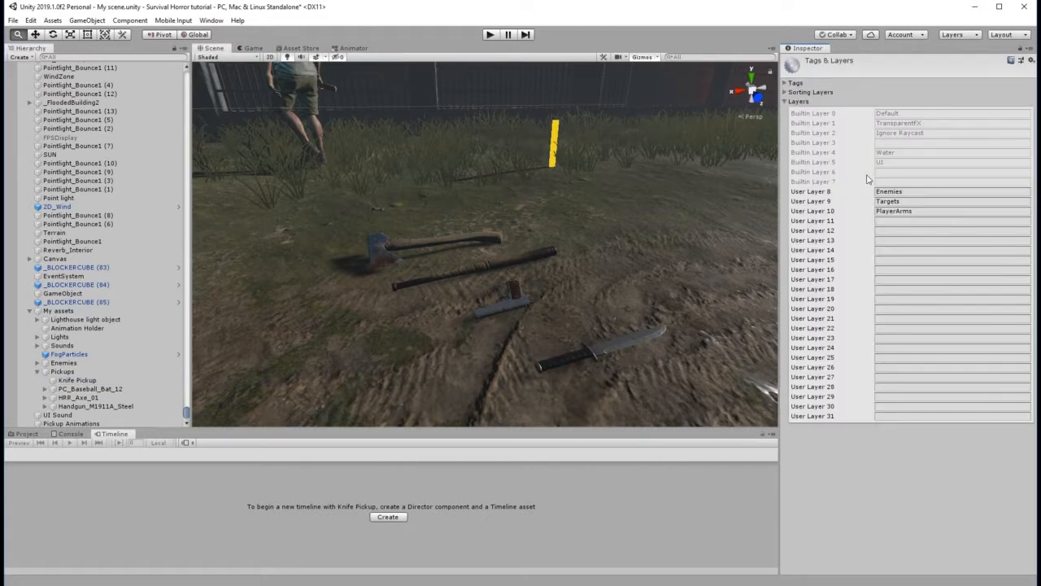
left_click(889, 223)
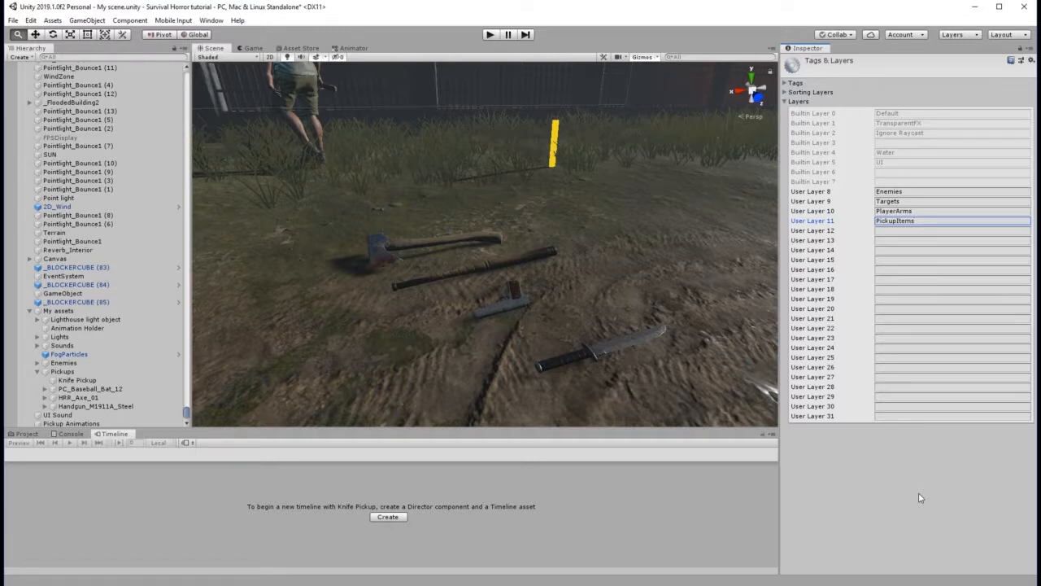
Assign the PickupItems layer to Knife Pickup and to PC_Baseball_Bat_12, including the bat's child objects.
left_click(77, 380)
left_click(973, 72)
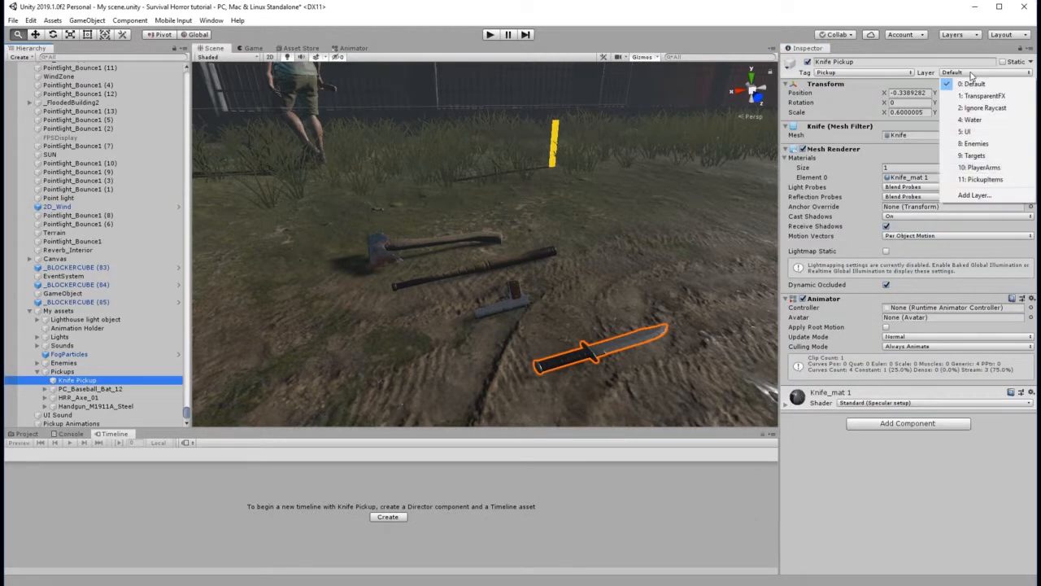
left_click(989, 184)
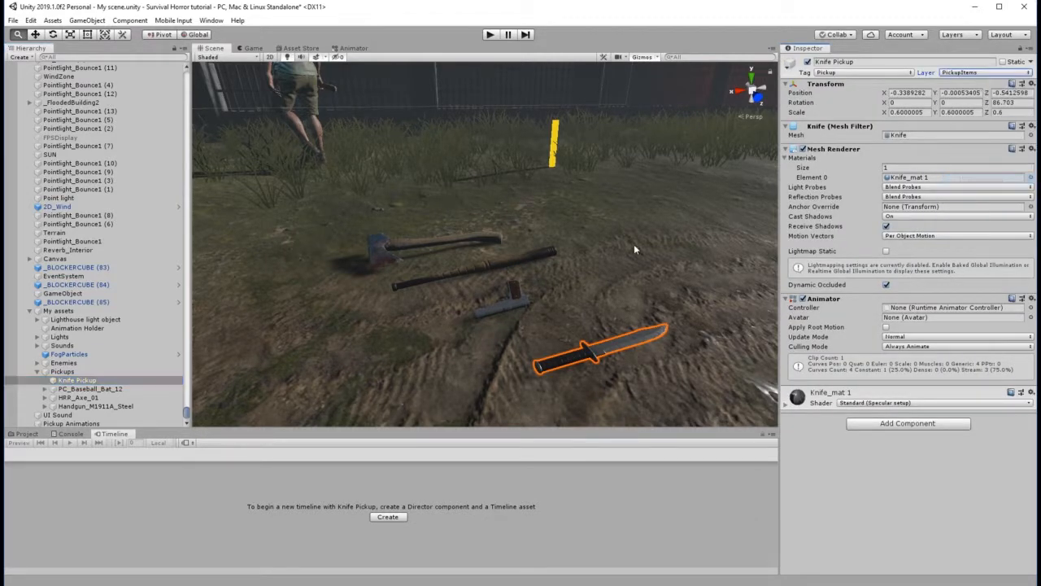
left_click(88, 389)
left_click(964, 74)
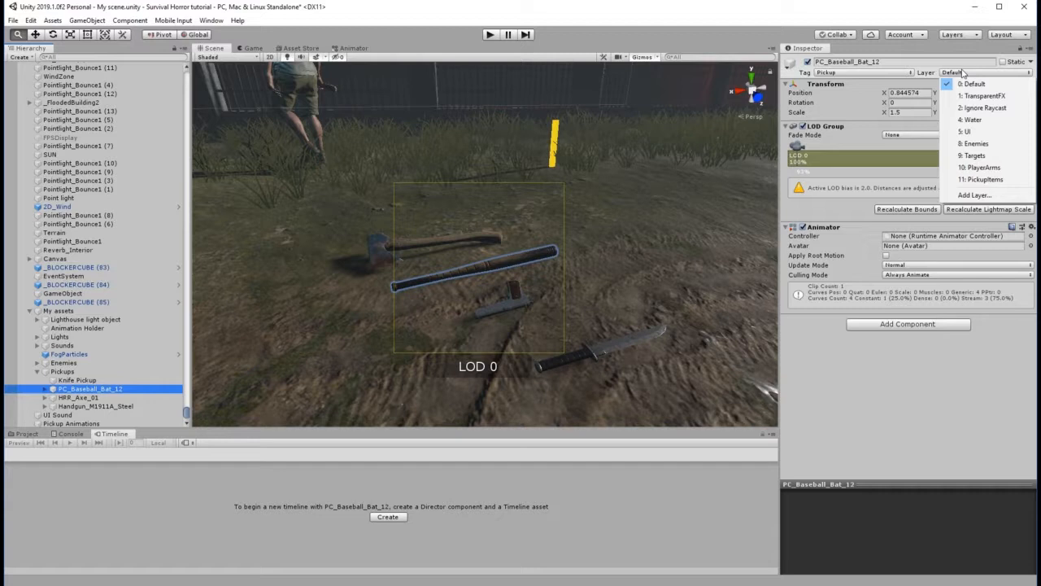
left_click(980, 179)
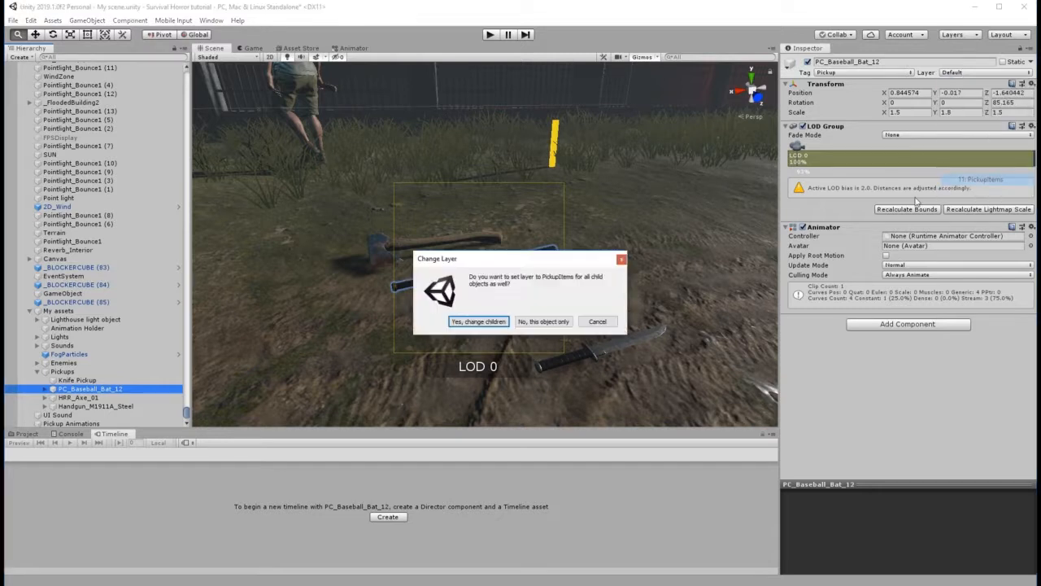
left_click(488, 325)
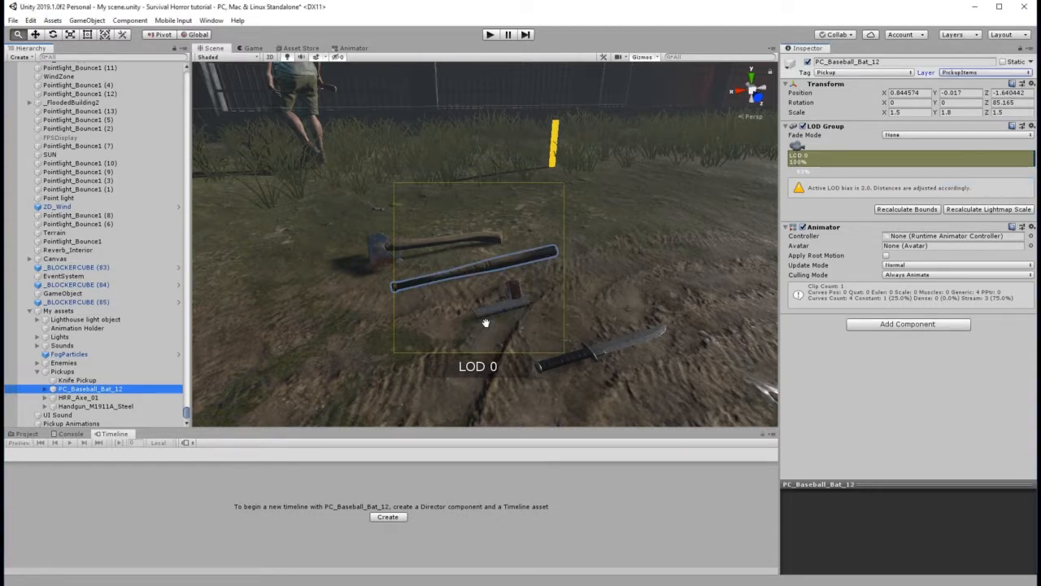
Assign the PickupItems layer to HRR_Axe_01 and Handgun_M1911A_Steel, including their child objects.
left_click(88, 399)
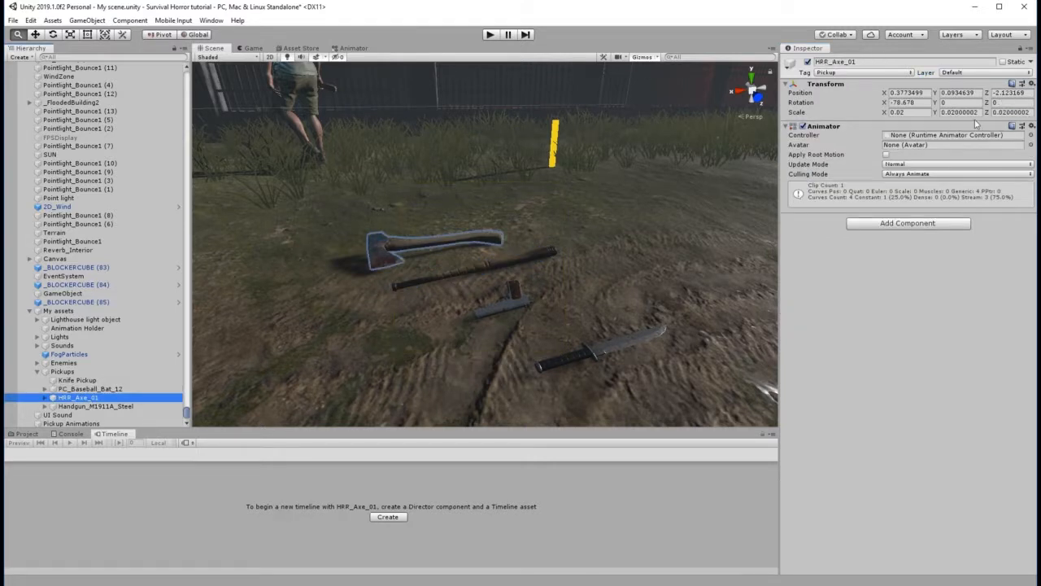
left_click(965, 73)
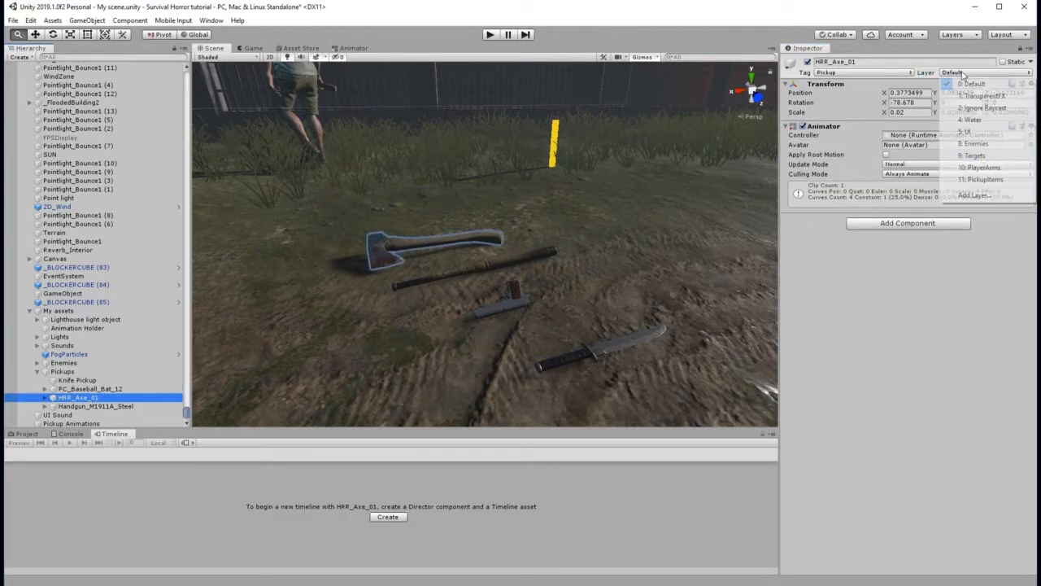
left_click(983, 179)
left_click(459, 325)
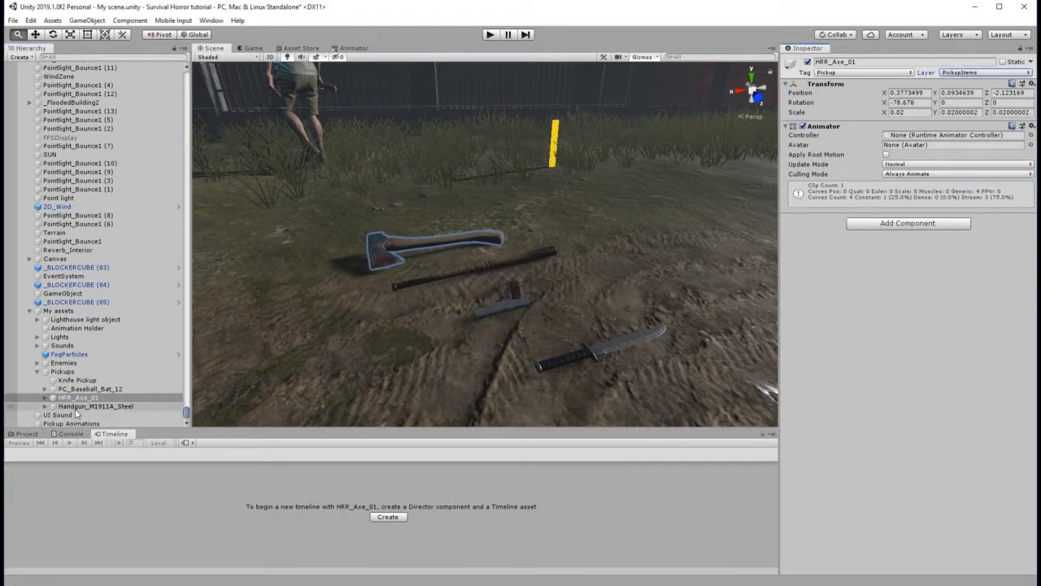
left_click(85, 406)
left_click(967, 73)
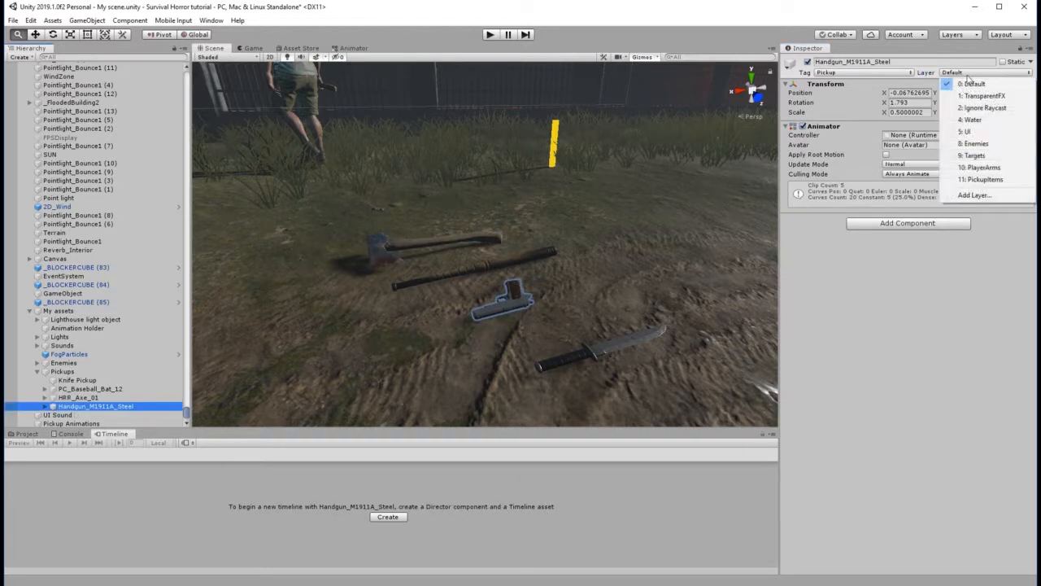
left_click(984, 181)
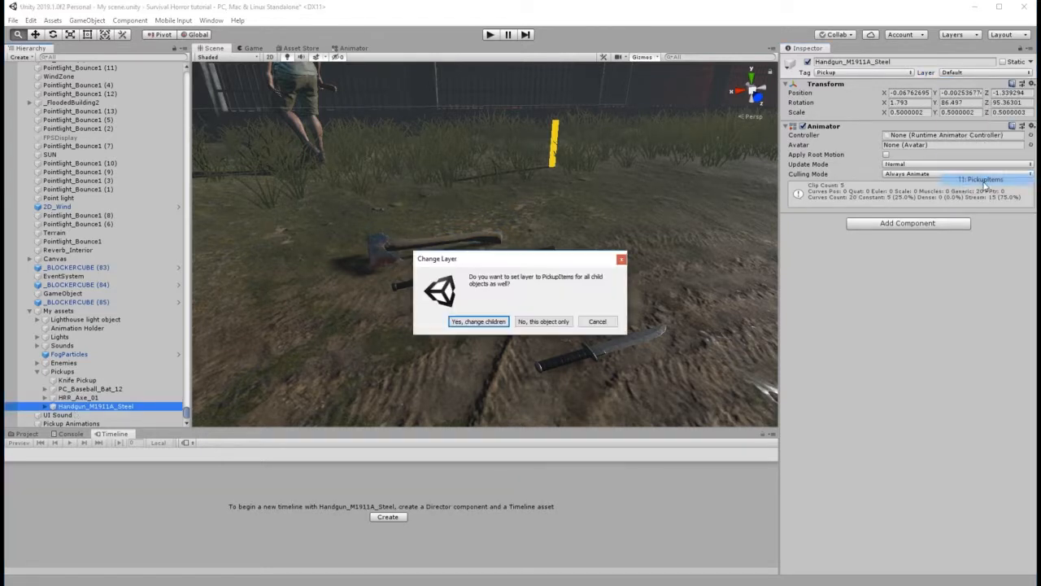
left_click(474, 321)
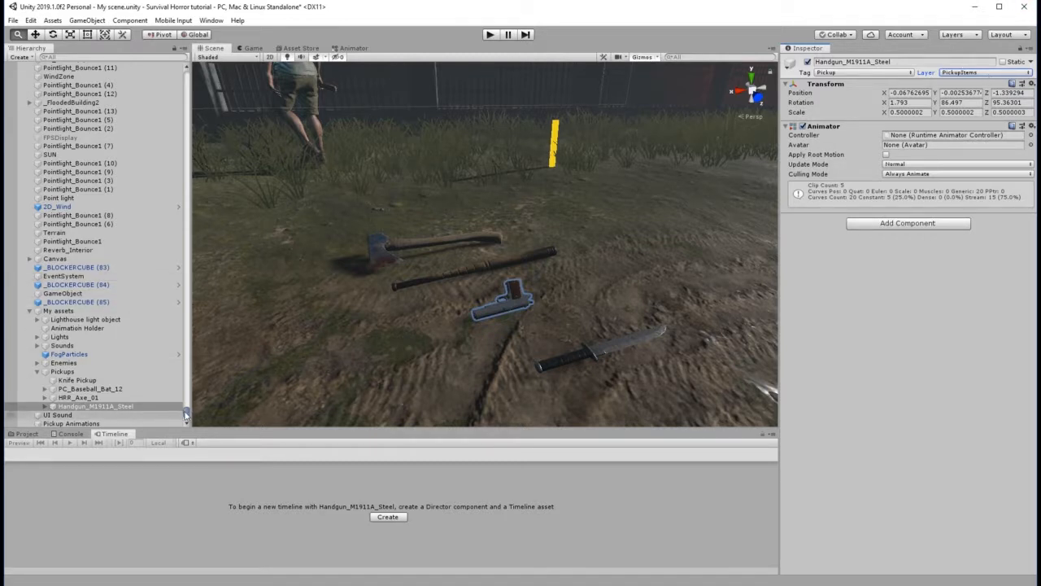
Add the PickupItems layer to the culling mask of Camera Main under FpsController.
left_click_drag(186, 417, 186, 73)
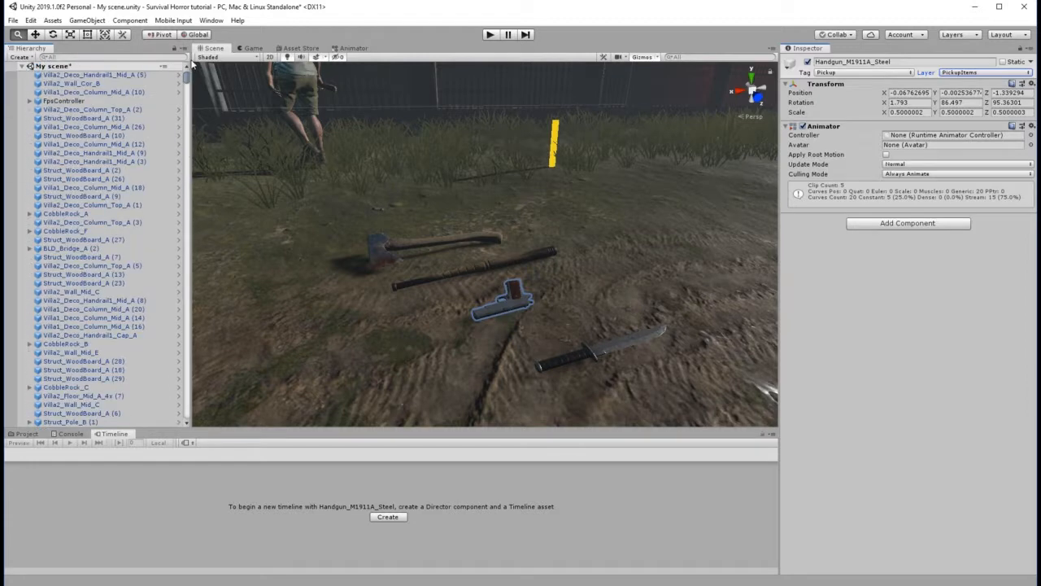
left_click(29, 101)
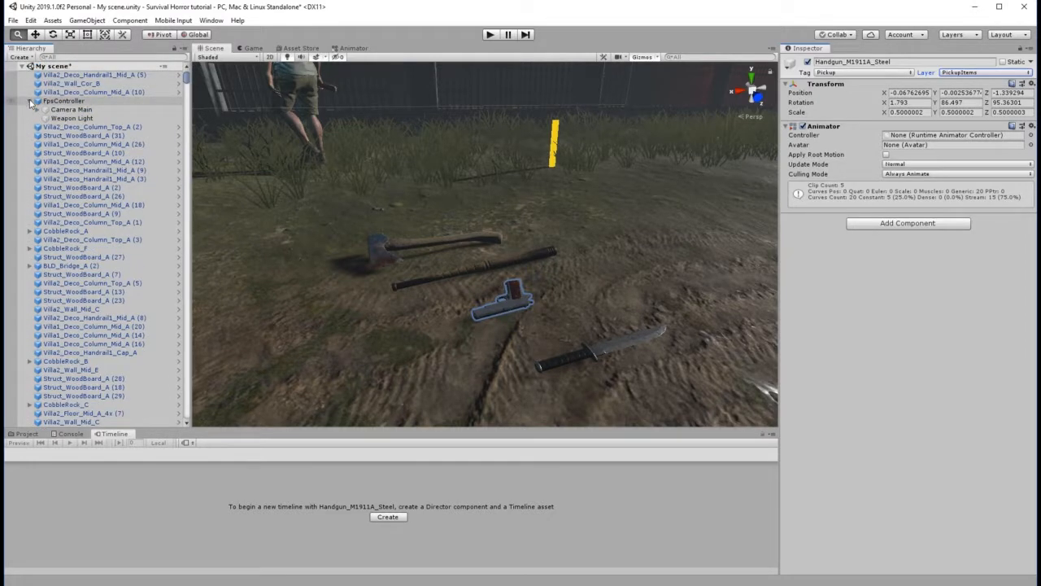
left_click(85, 109)
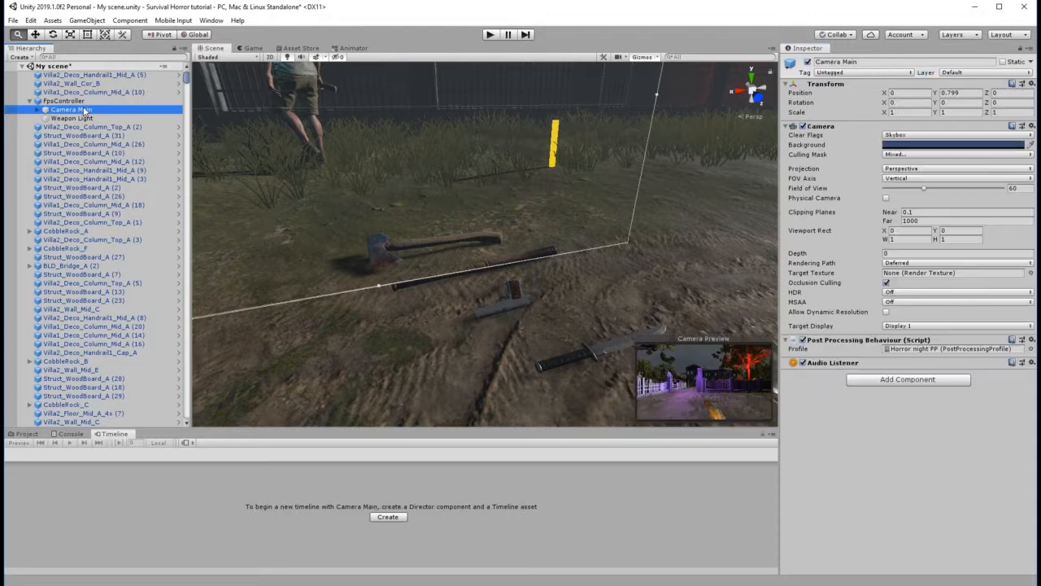
left_click(910, 155)
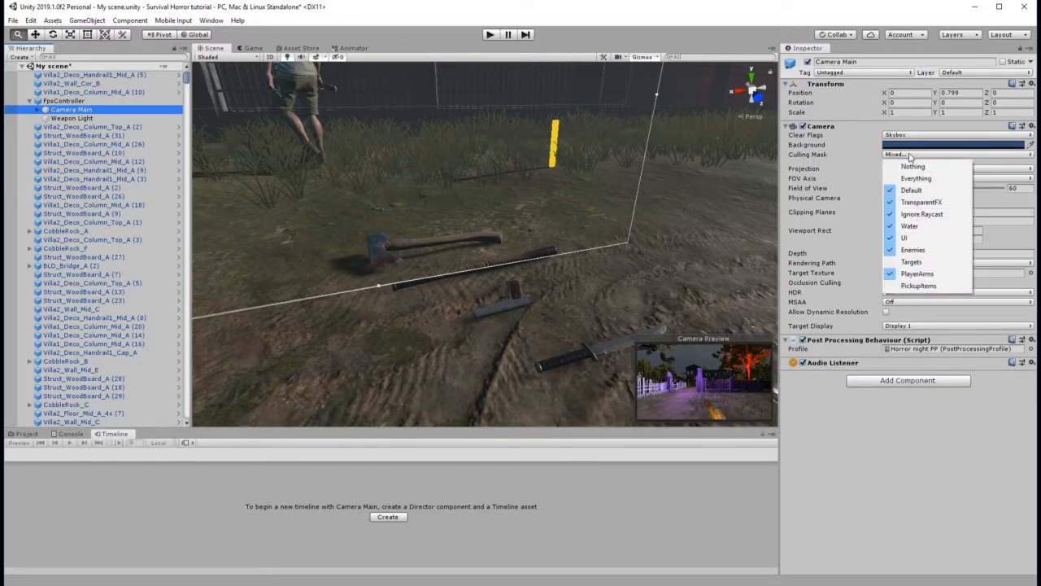
left_click(934, 287)
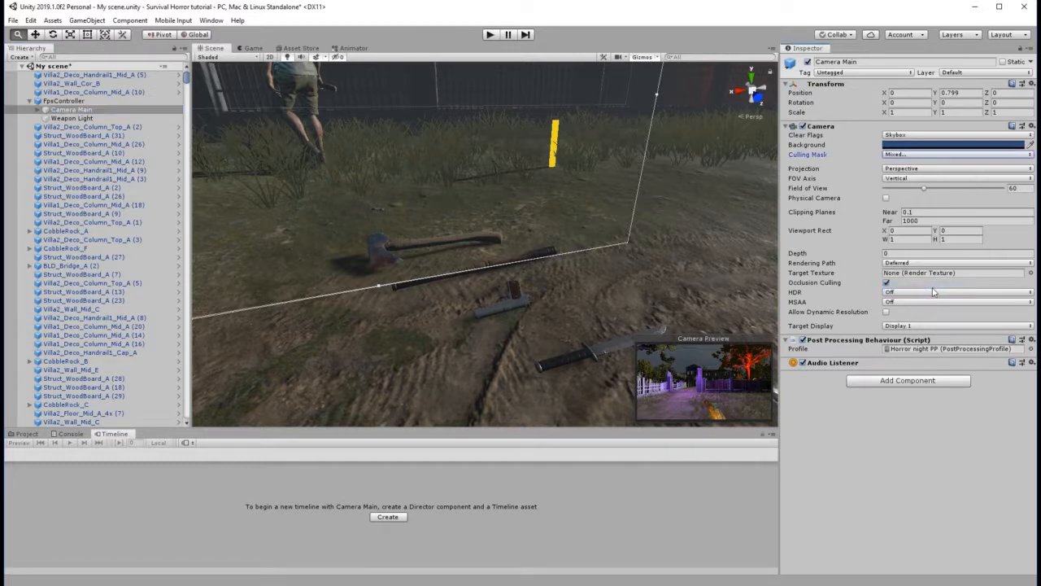
left_click(917, 155)
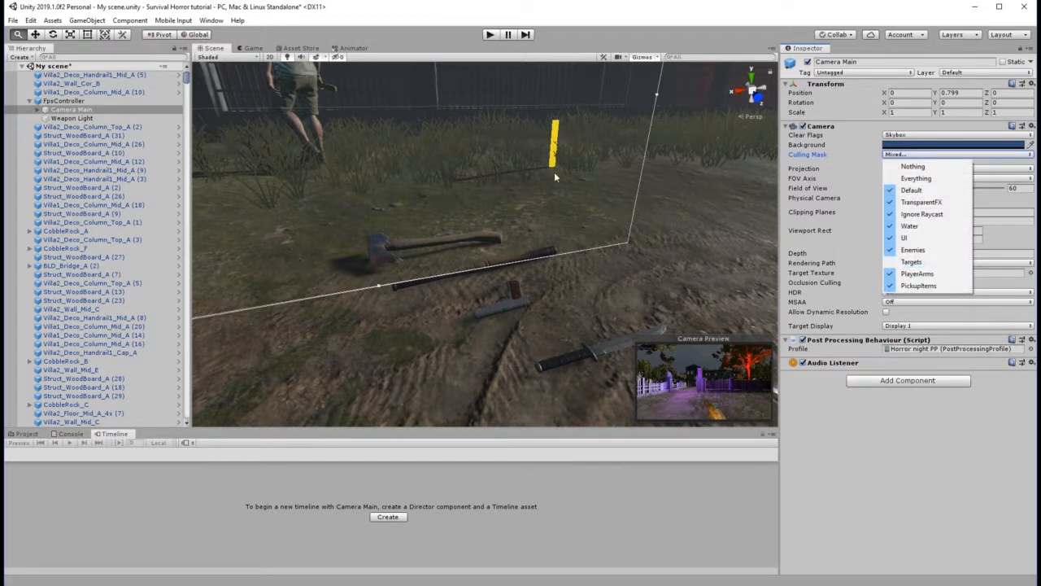
left_click(38, 110)
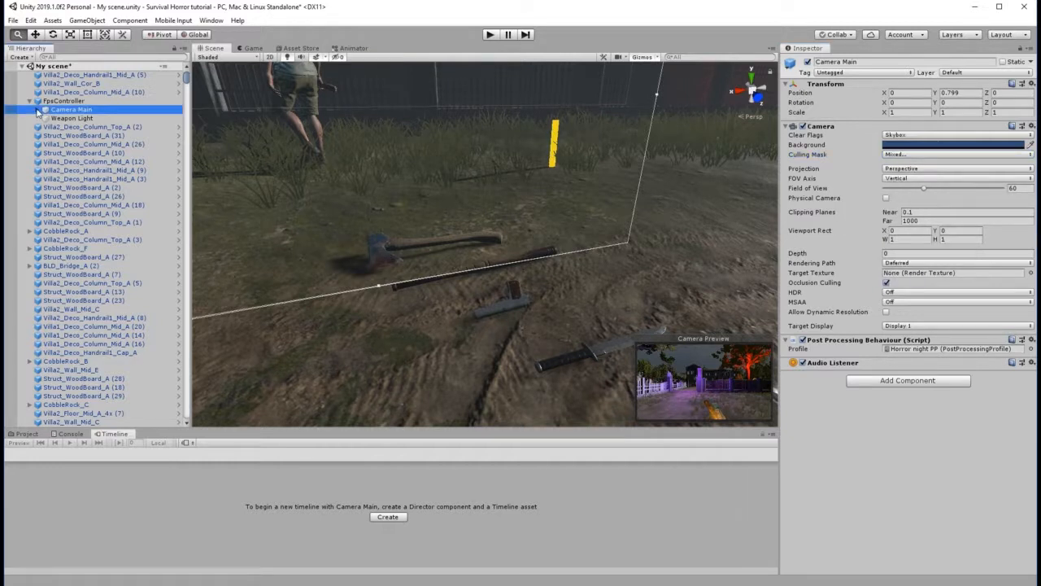
Include the PickupItems layer in the culling mask of Camera Night Vision, then collapse FpsController.
left_click(38, 110)
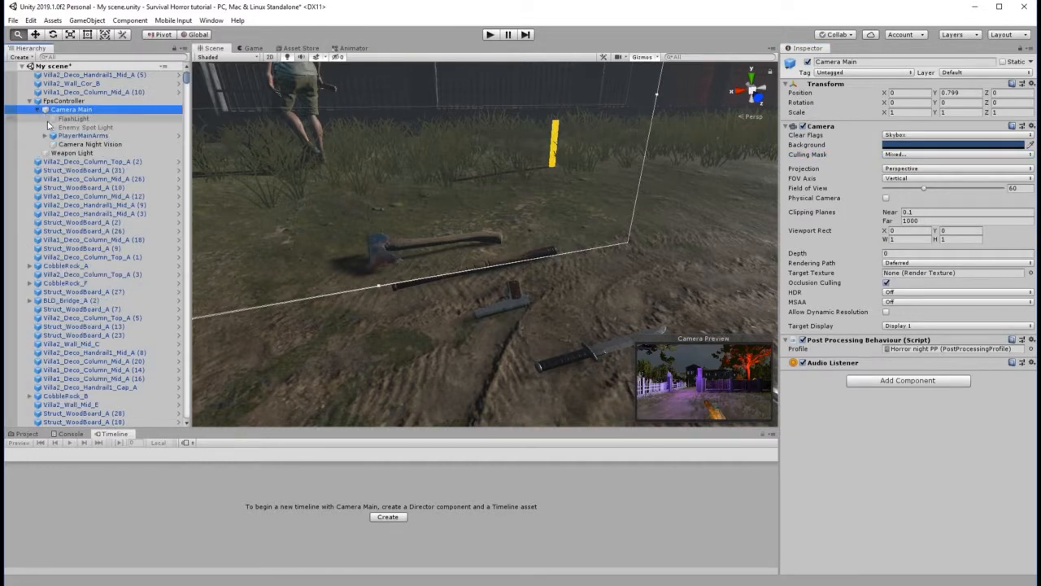
left_click(100, 145)
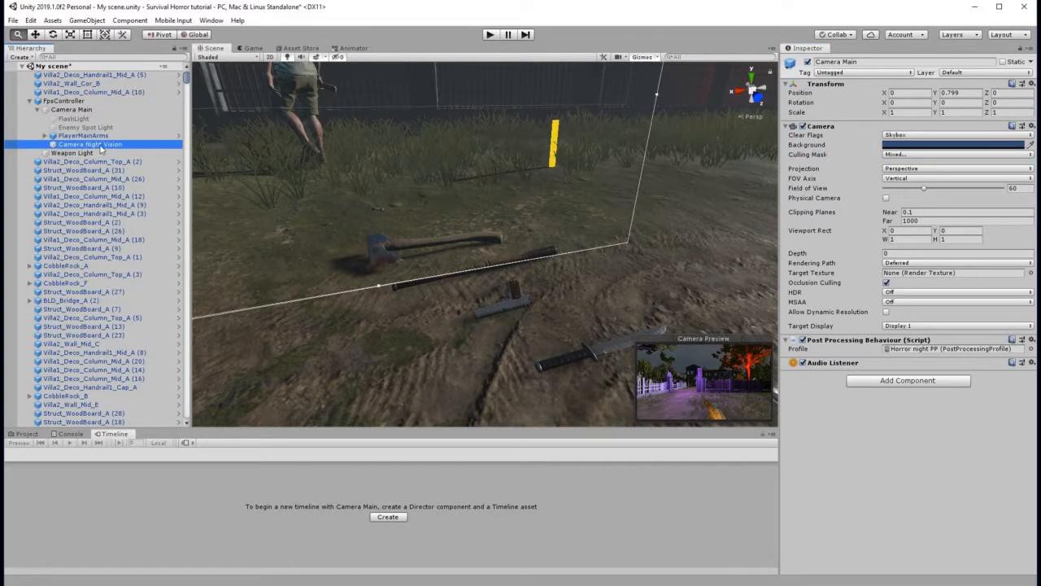
left_click(941, 155)
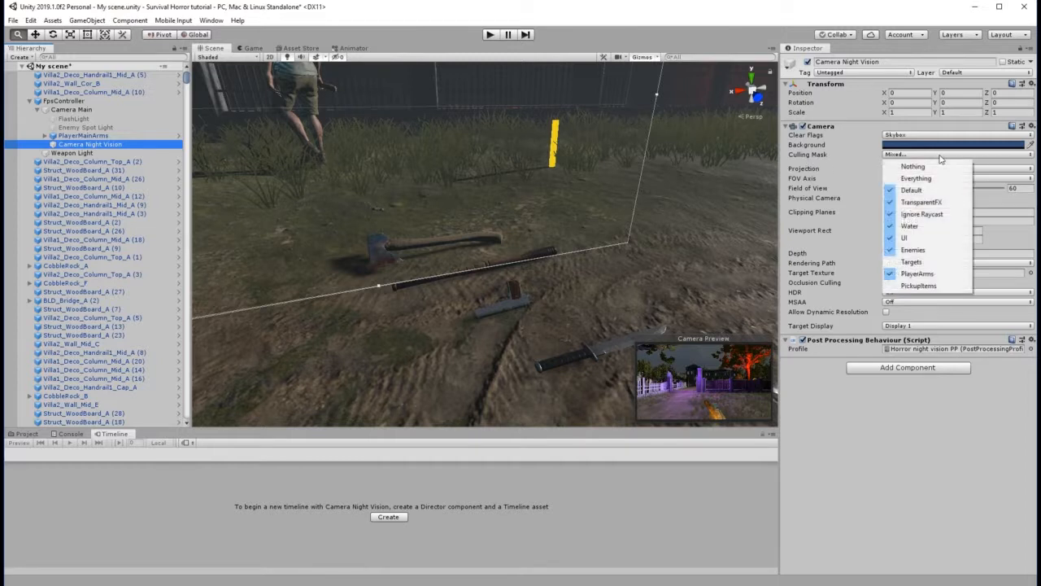
left_click(921, 286)
left_click(30, 100)
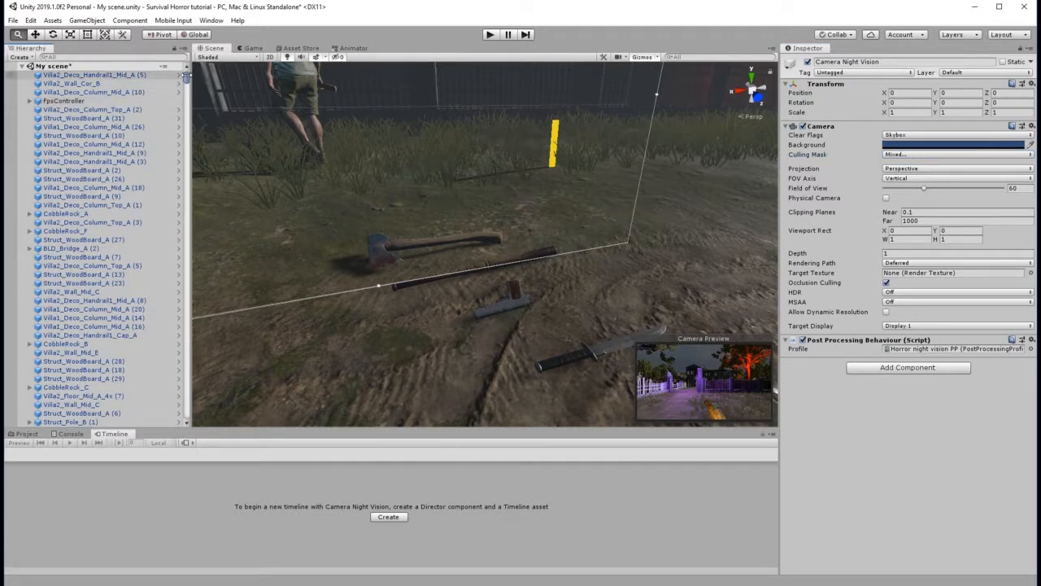
Move Knife Pickup away from the other weapons to about X -3.63, Y -0.25, Z 1.52 on the muddy ground.
left_click_drag(187, 76, 189, 417)
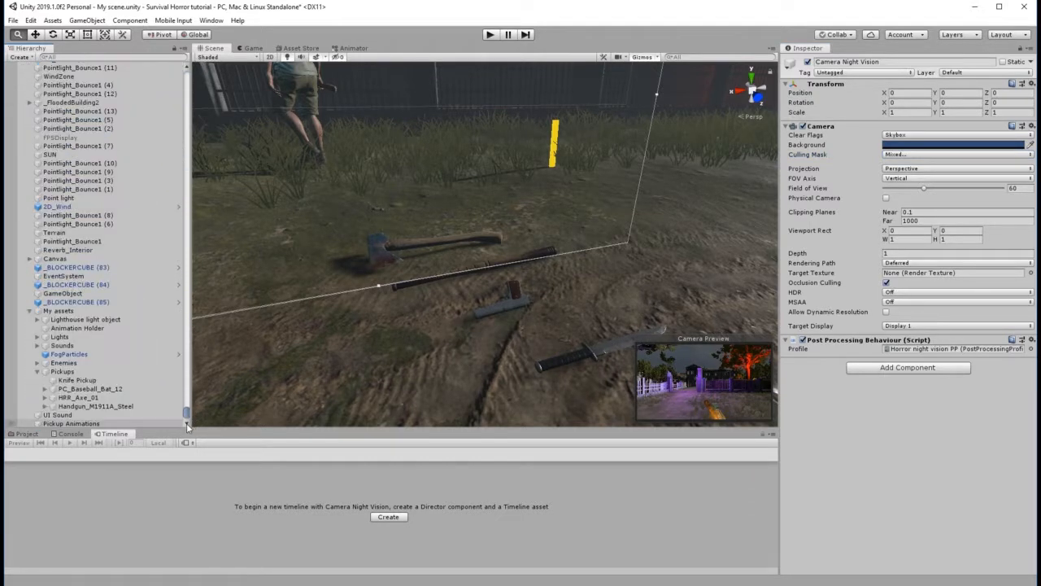
left_click(77, 381)
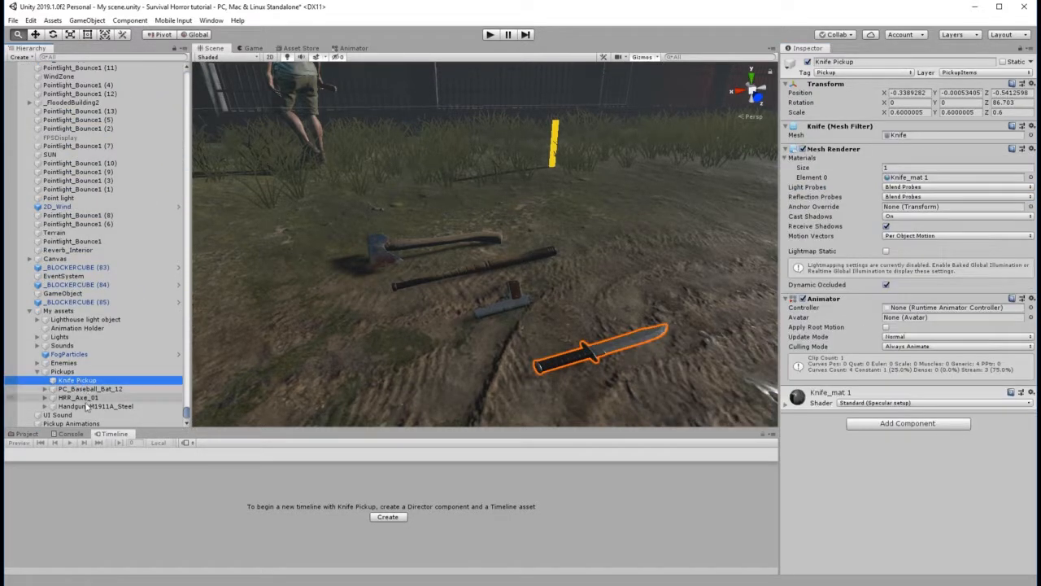
left_click(90, 406)
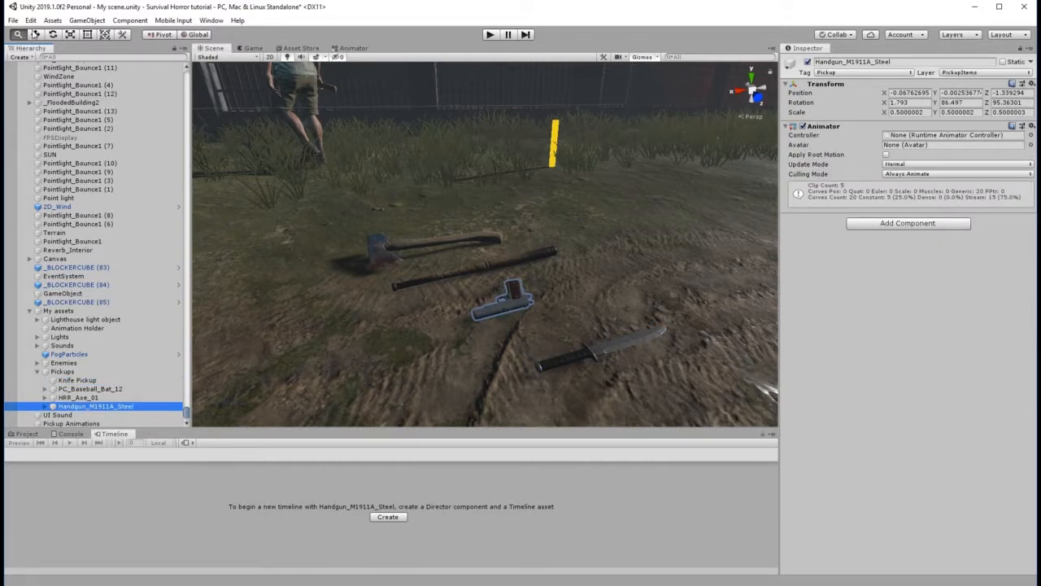
left_click(73, 380)
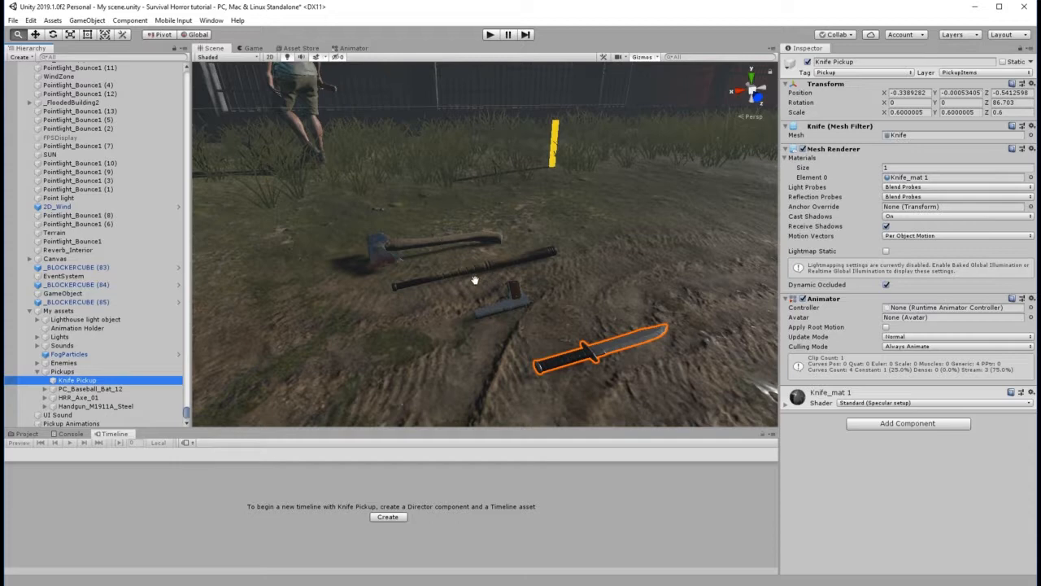
scroll(552, 297, "down", 6)
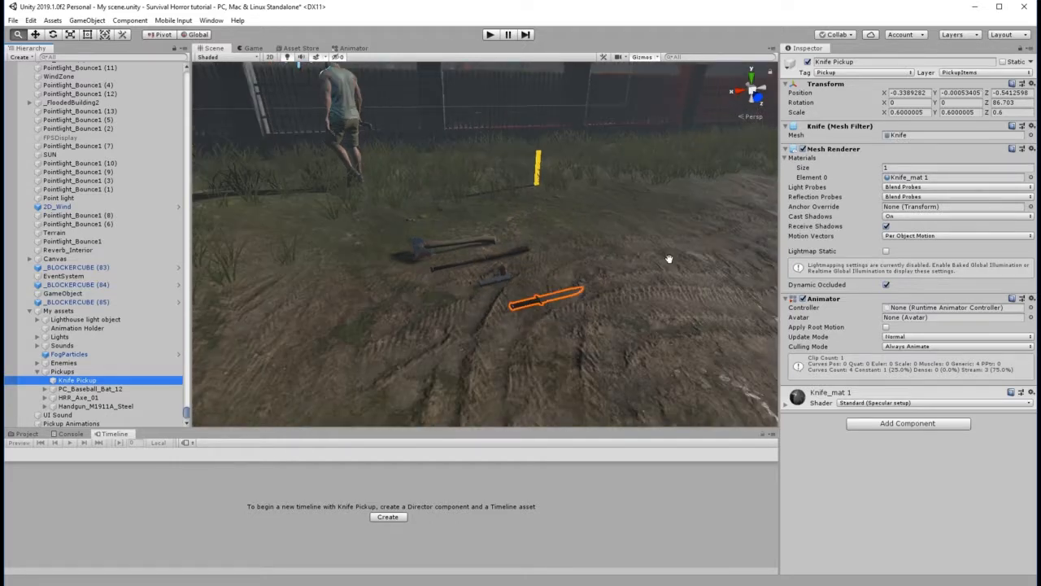
middle_click_drag(505, 271, 483, 293)
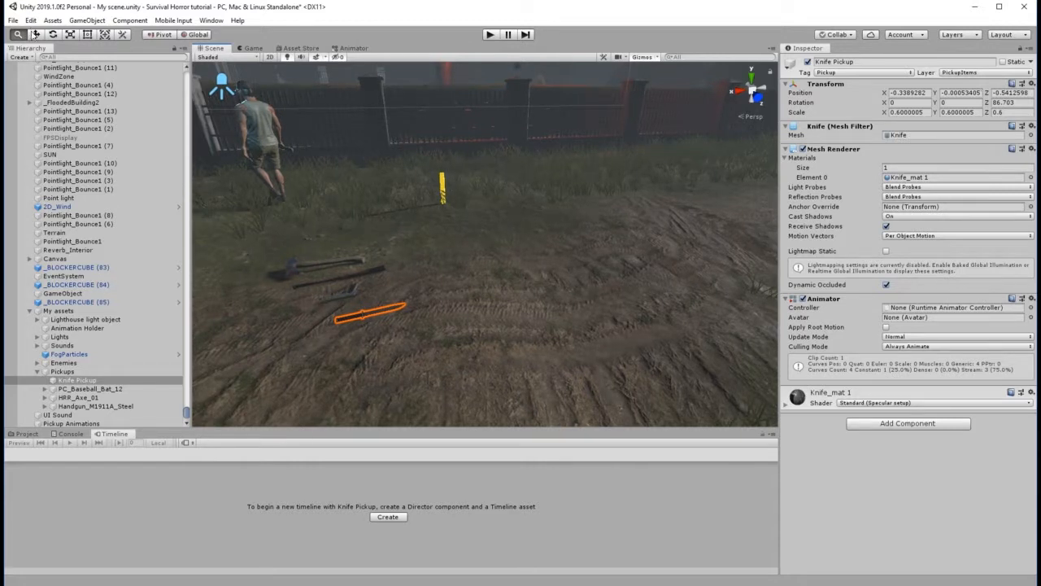
left_click(35, 34)
left_click_drag(320, 319, 680, 356)
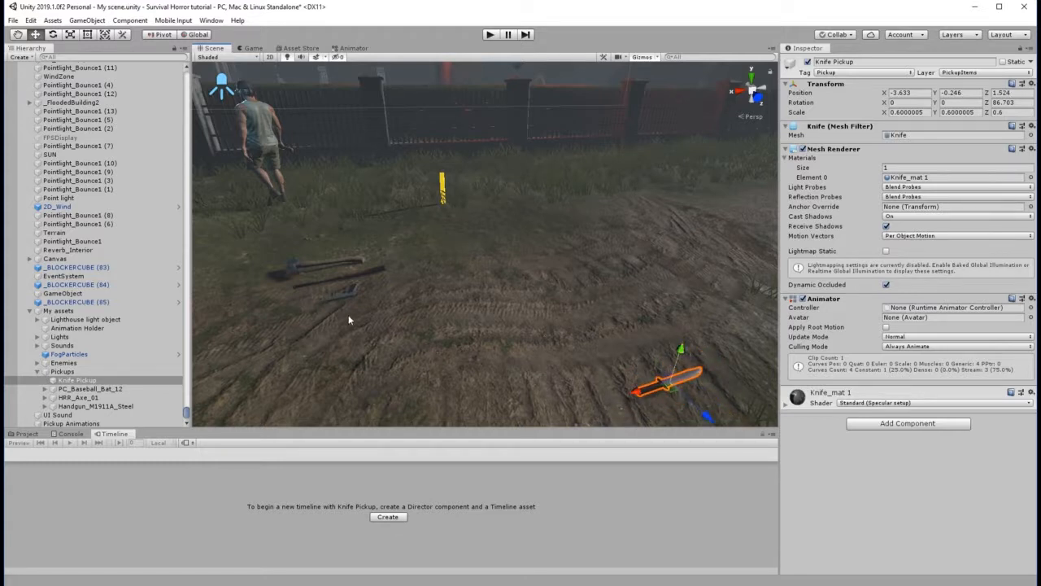
Move PC_Baseball_Bat_12 across the mud towards the fence, to about X -7.53, Y 0.19, Z -3.91.
left_click(82, 389)
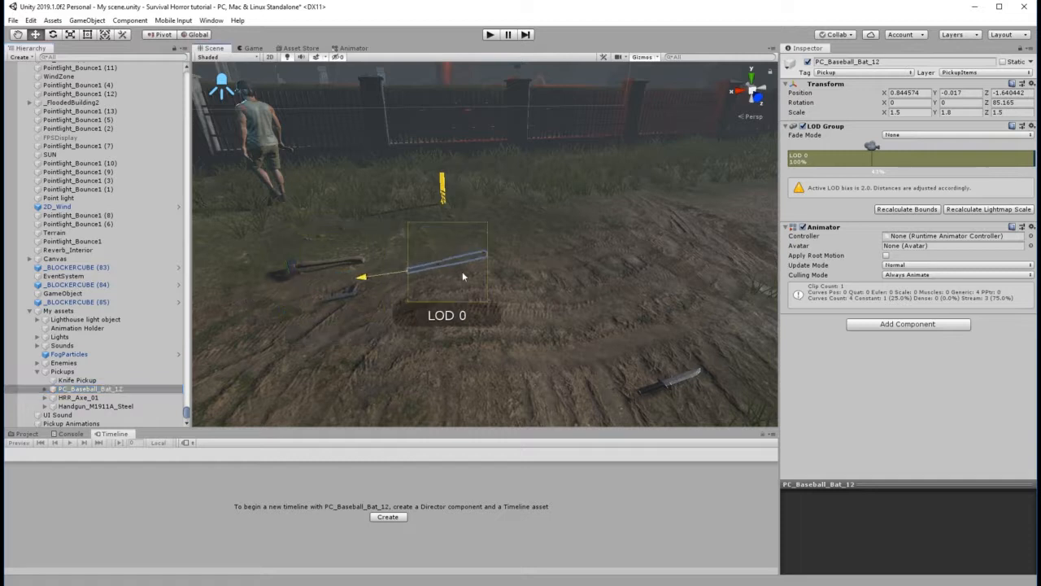
left_click_drag(463, 276, 592, 209)
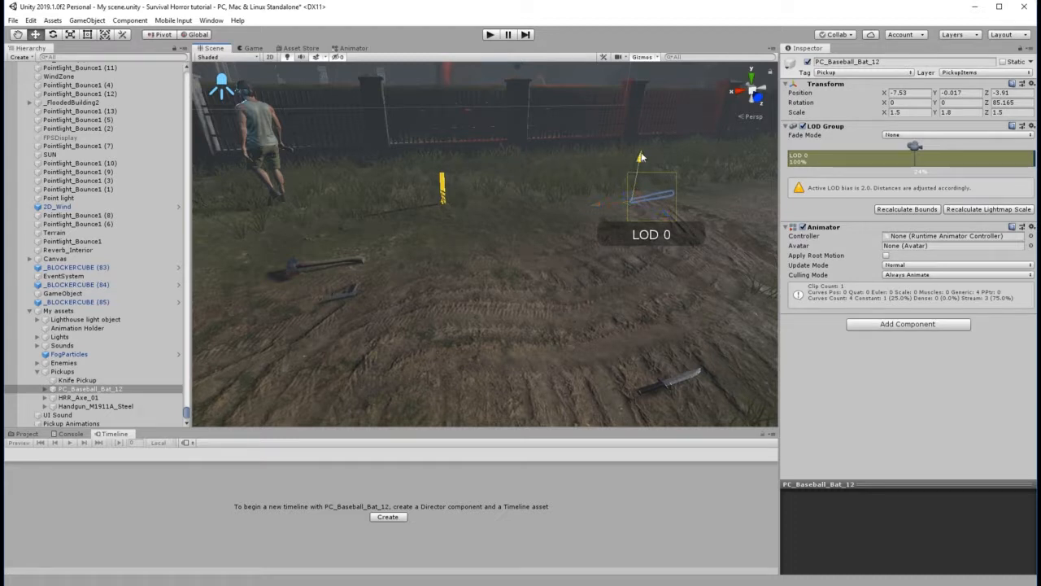
left_click_drag(640, 157, 641, 149)
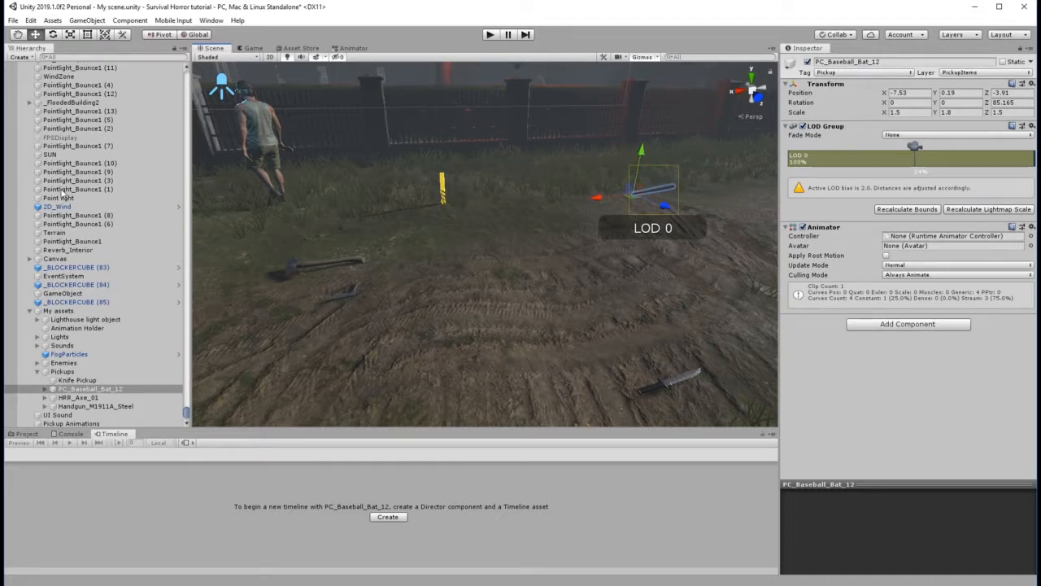
Move HRR_Axe_01 away from the handgun to about X 2.76 and lower it to about Y 0.02.
left_click(78, 397)
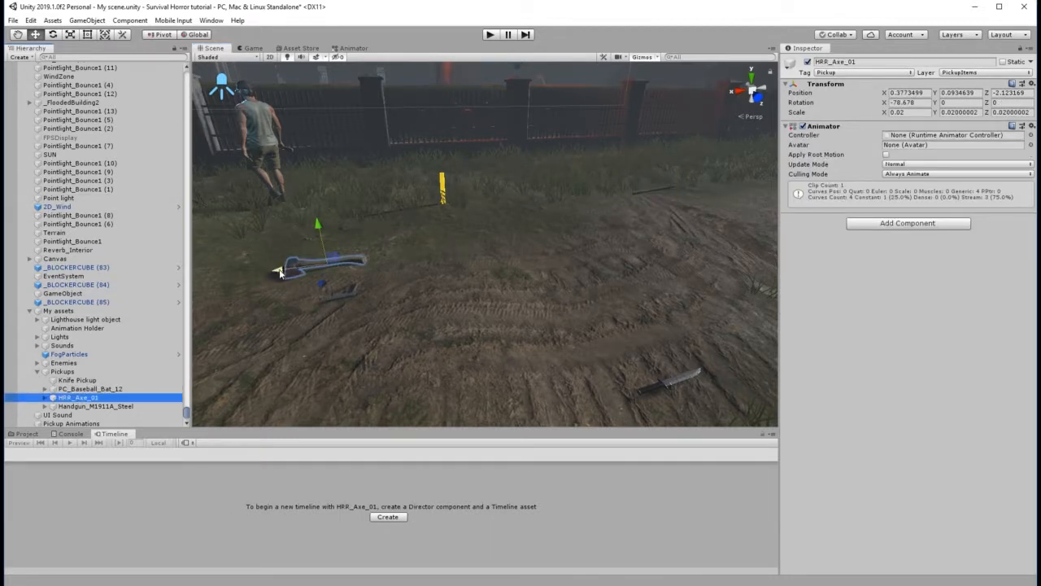
left_click_drag(281, 268, 135, 271)
scroll(265, 319, "down", 4)
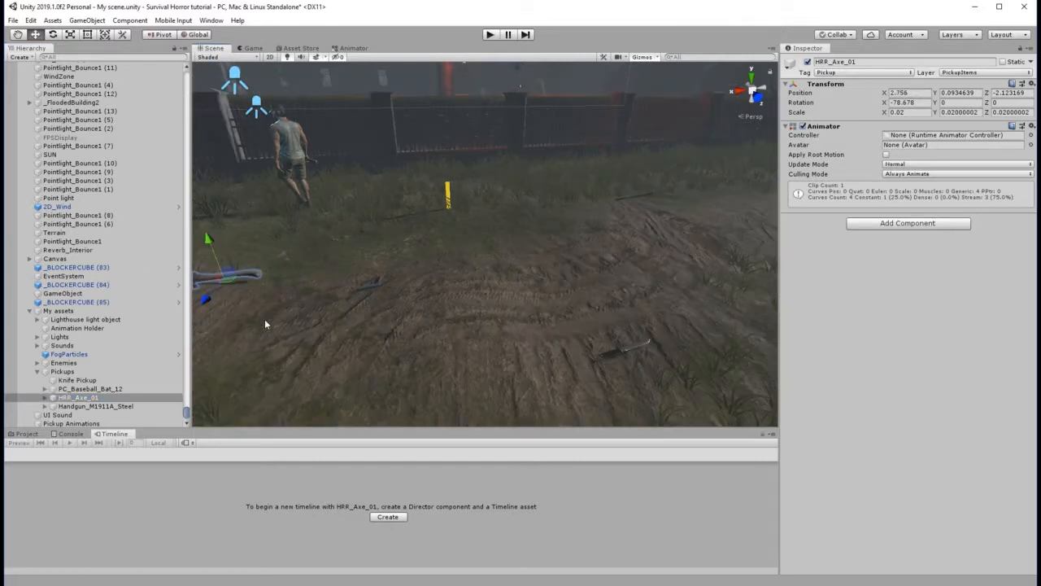
left_click_drag(261, 232, 264, 235)
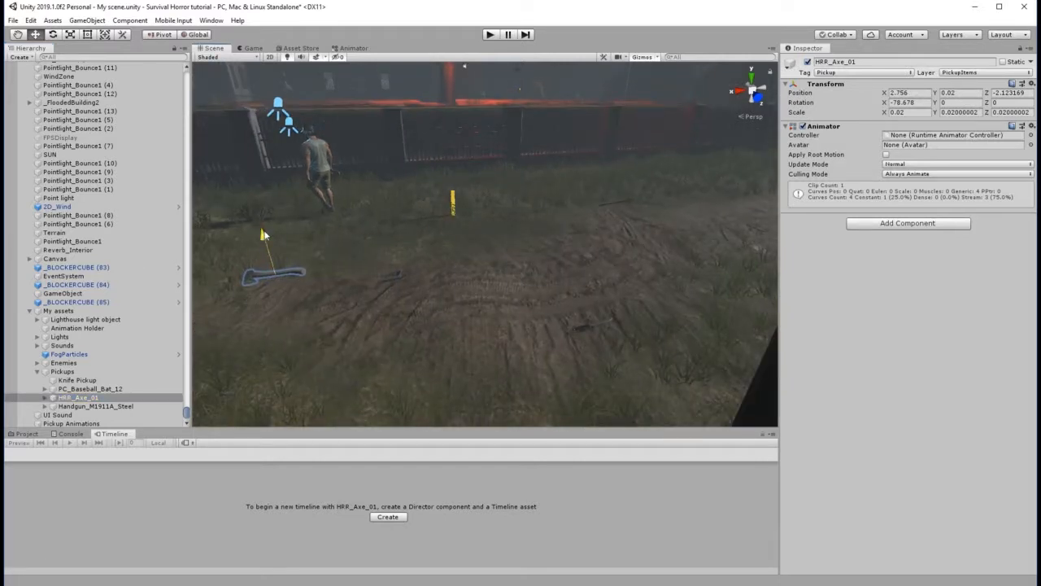
Rotate HRR_Axe_01 on the ground to about X -77.4, Y -25.6, Z 26.2.
left_click(52, 34)
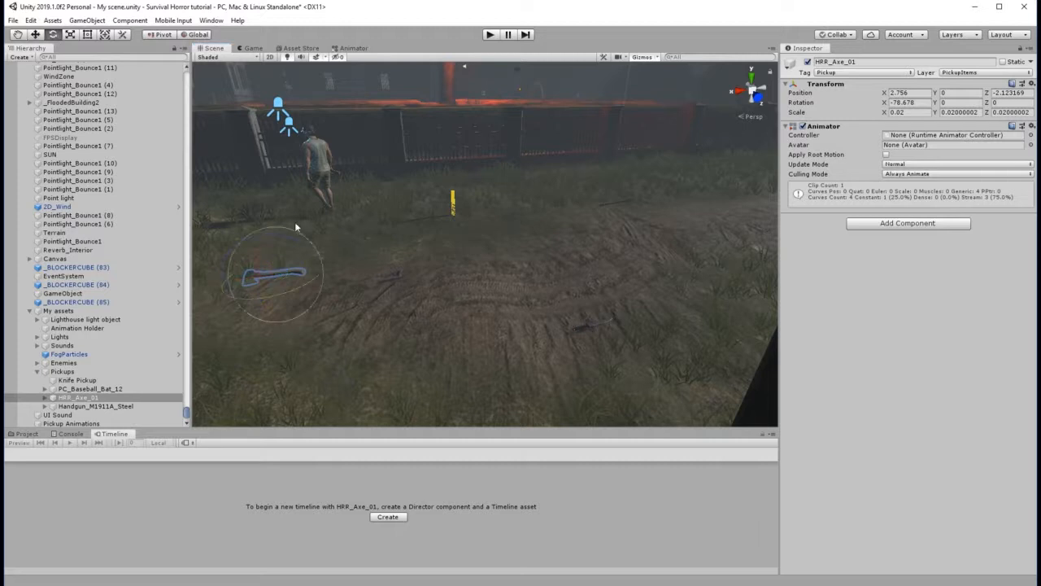
left_click_drag(292, 236, 303, 242)
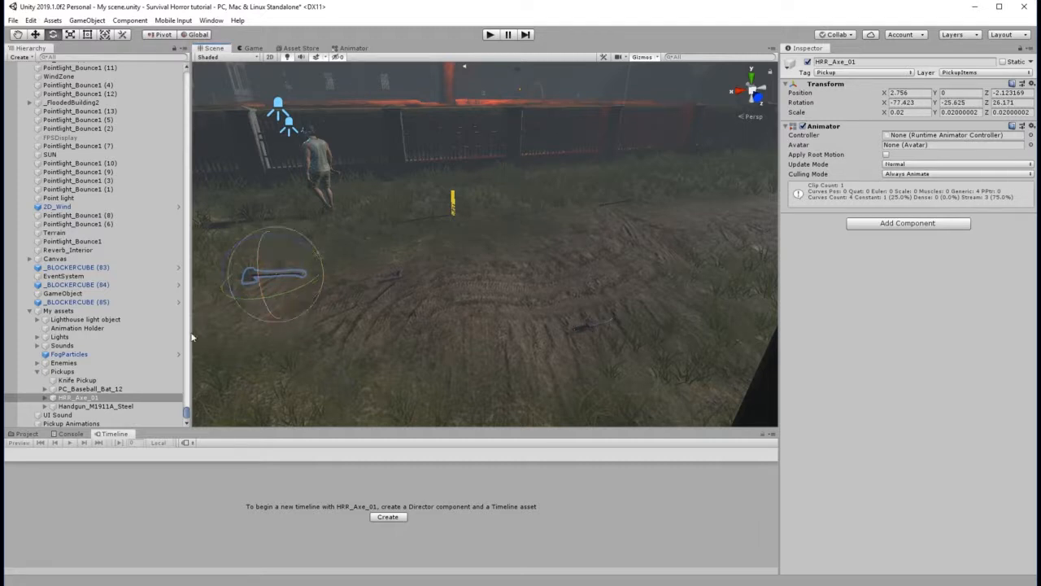
Move Handgun_M1911A_Steel far away from the axe along the mud track, to about X -17.86, Z -3.
left_click(85, 406)
left_click(35, 34)
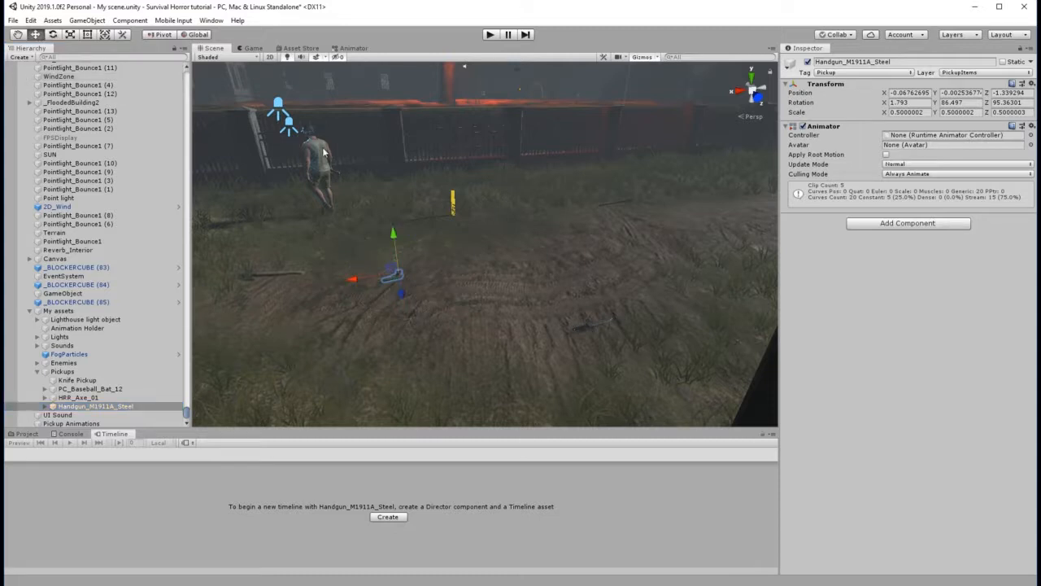
left_click_drag(403, 295, 945, 236)
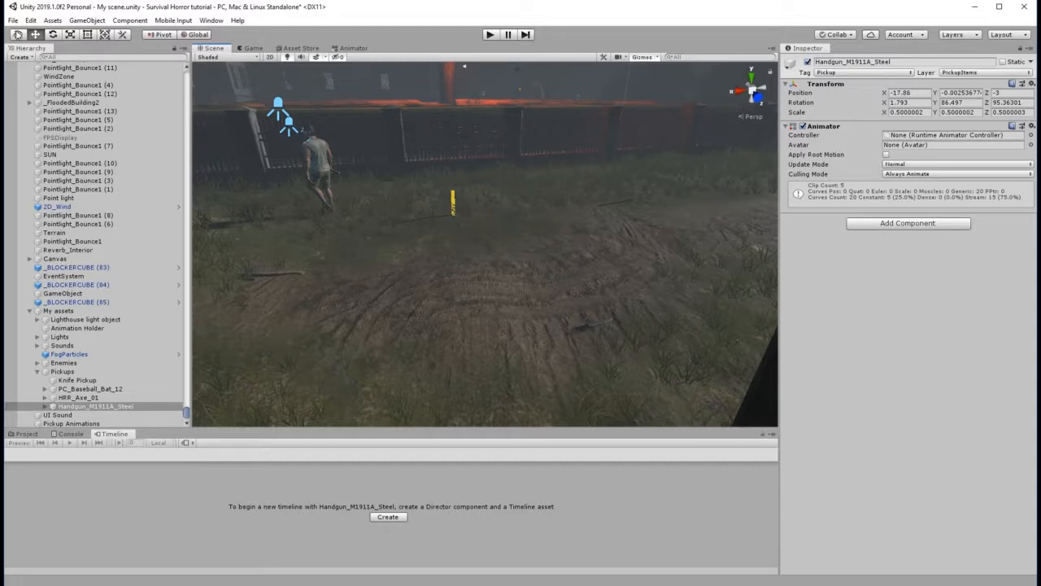
Raise the handgun above the mud to about Y 0.29 and shift it to about Z -1.74.
left_click(18, 35)
left_click_drag(665, 187, 851, 281)
scroll(482, 286, "up", 5)
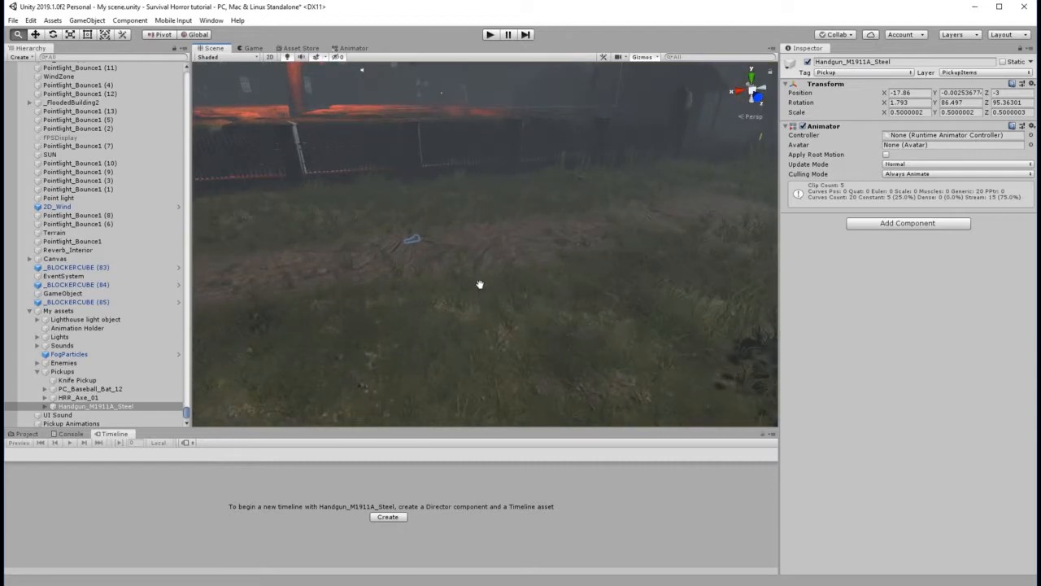
left_click_drag(421, 245, 765, 302)
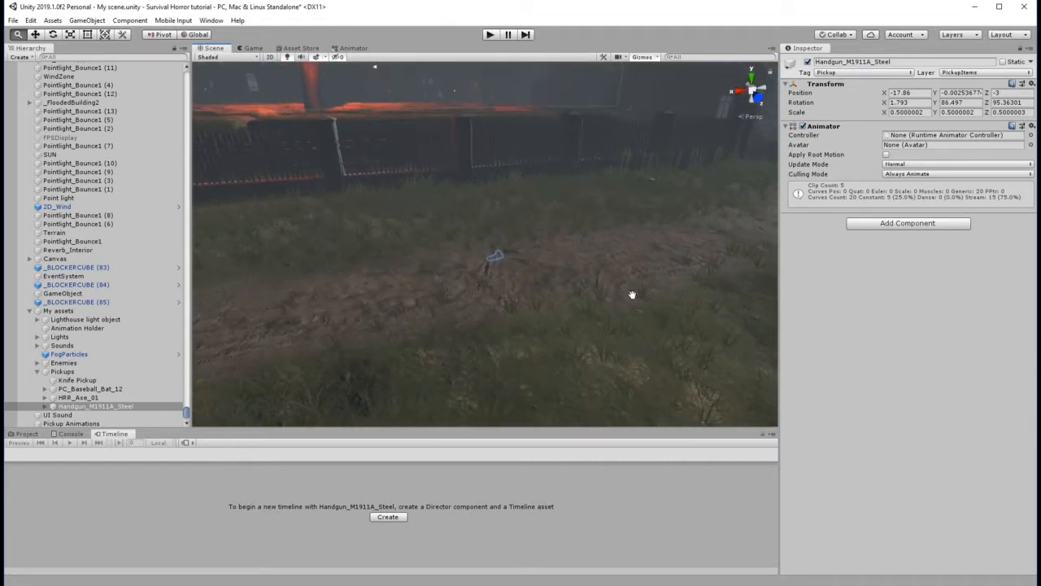
scroll(562, 271, "up", 4)
scroll(562, 273, "up", 1)
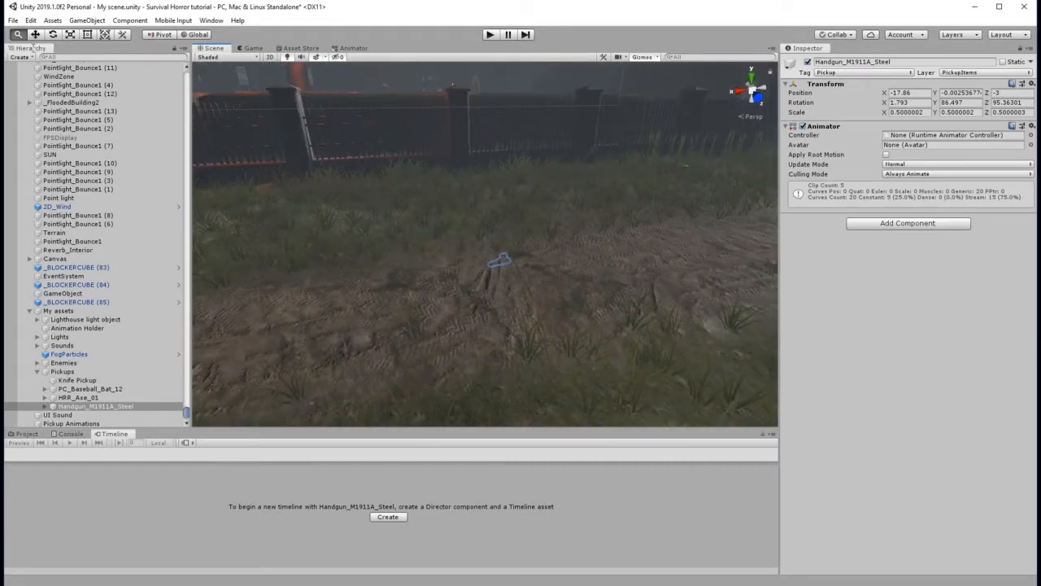
left_click(35, 34)
left_click_drag(505, 218, 511, 206)
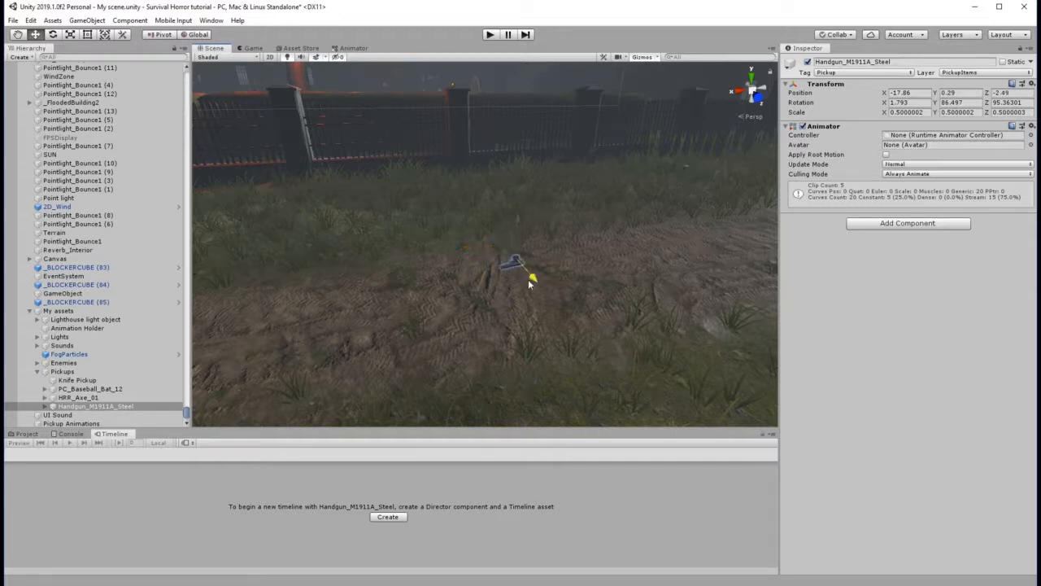
left_click_drag(528, 279, 532, 291)
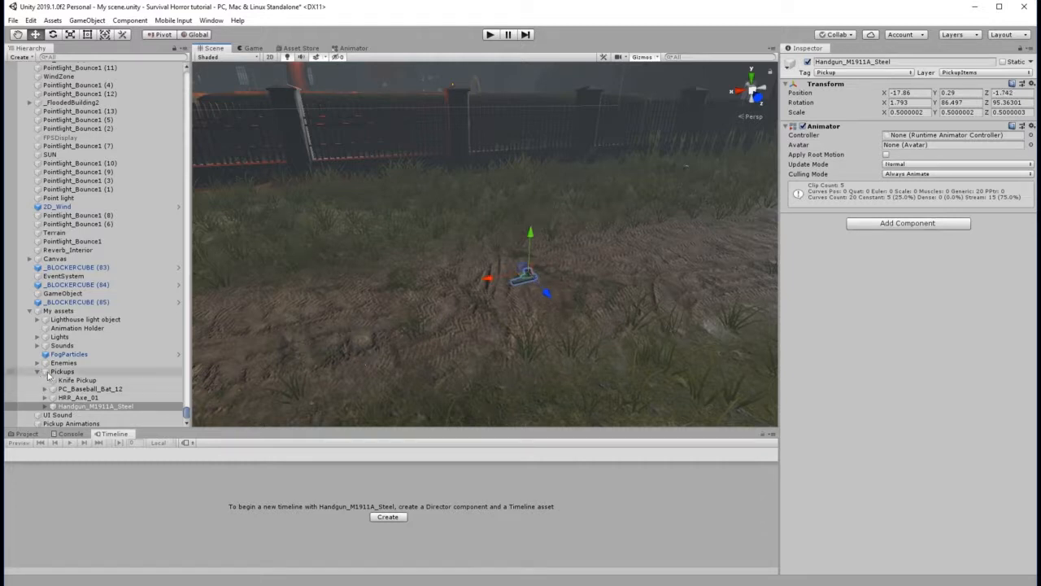
Add a Box Collider component to Knife Pickup.
left_click(18, 36)
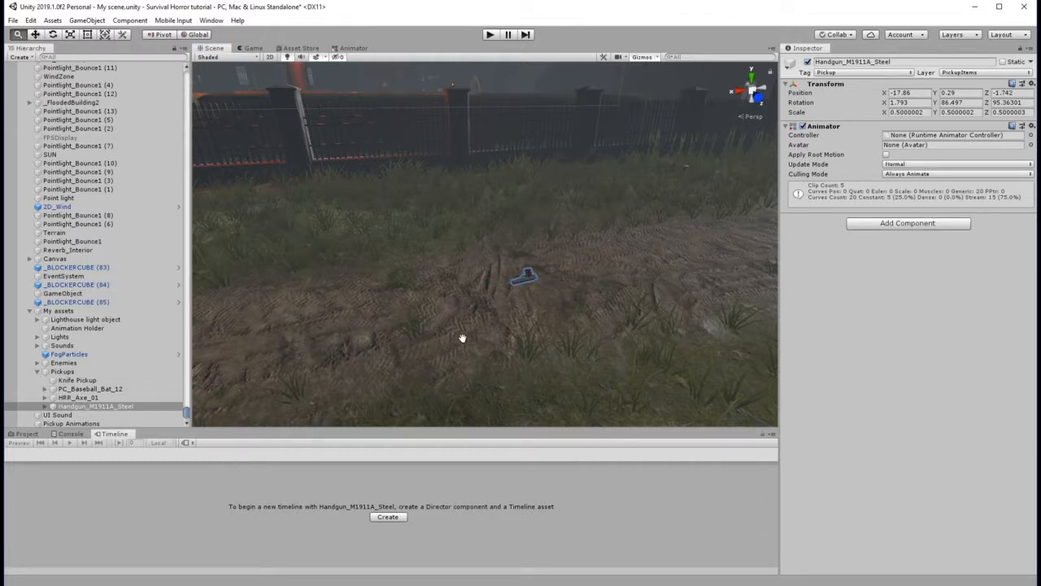
left_click_drag(462, 339, 776, 297)
scroll(413, 333, "down", 10)
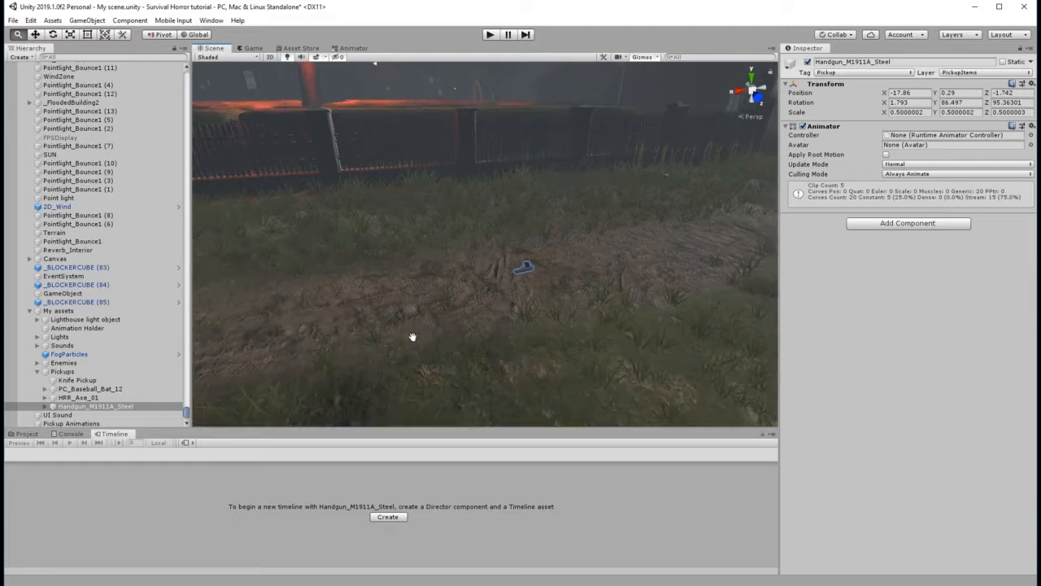
left_click_drag(305, 321, 749, 182)
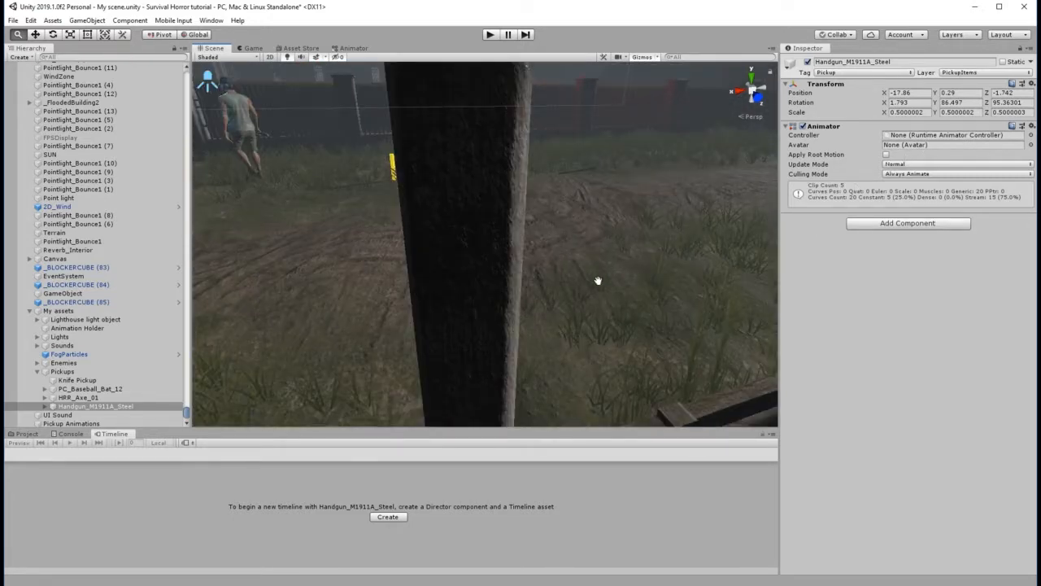
mouse_move(597, 281)
left_mouse_down()
mouse_move(553, 295)
mouse_move(470, 258)
mouse_move(616, 290)
mouse_move(646, 315)
mouse_move(450, 284)
mouse_move(480, 309)
left_mouse_up()
scroll(641, 314, "up", 5)
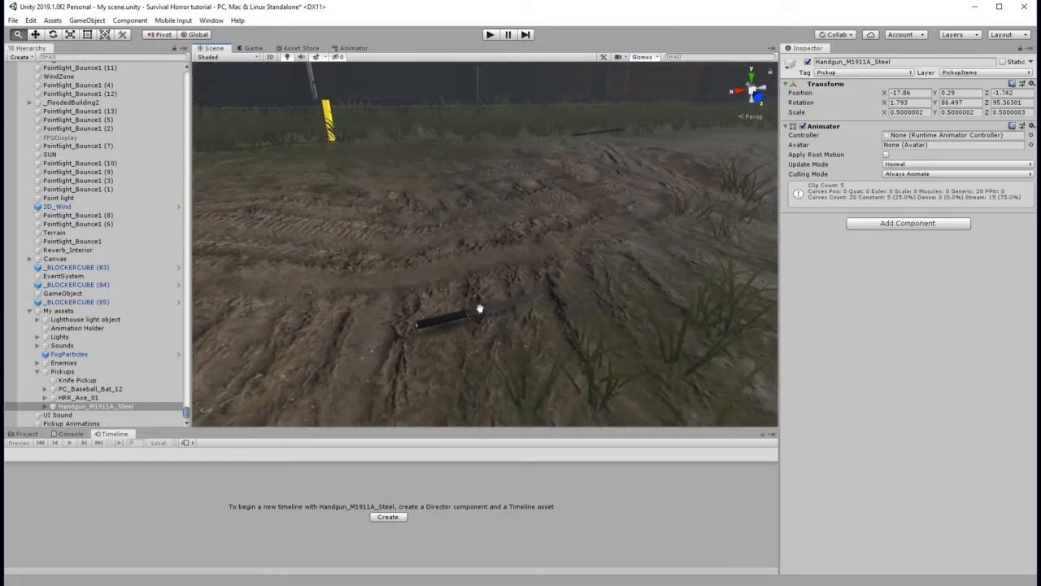
scroll(482, 312, "up", 3)
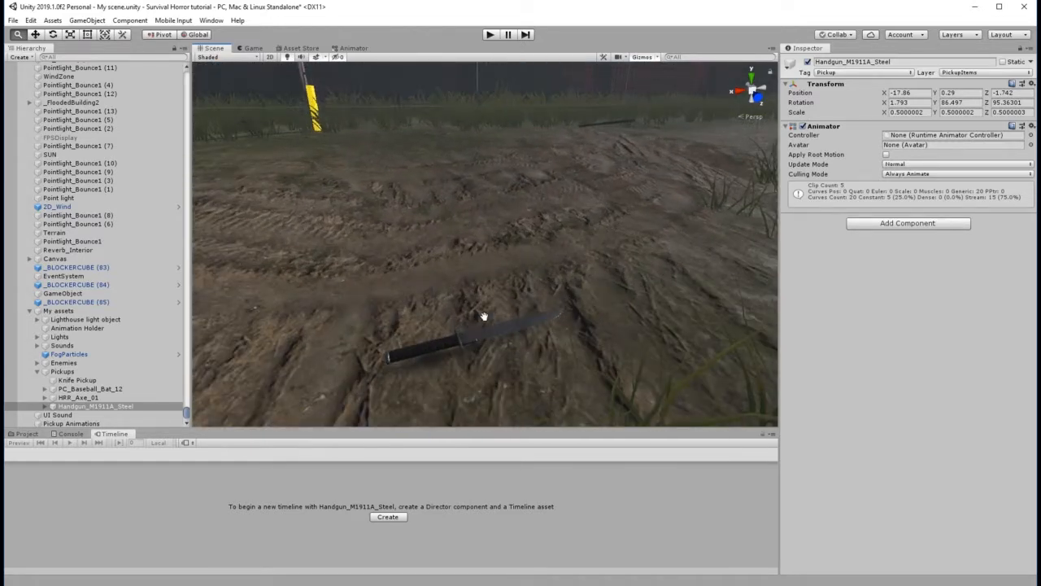
left_click(71, 383)
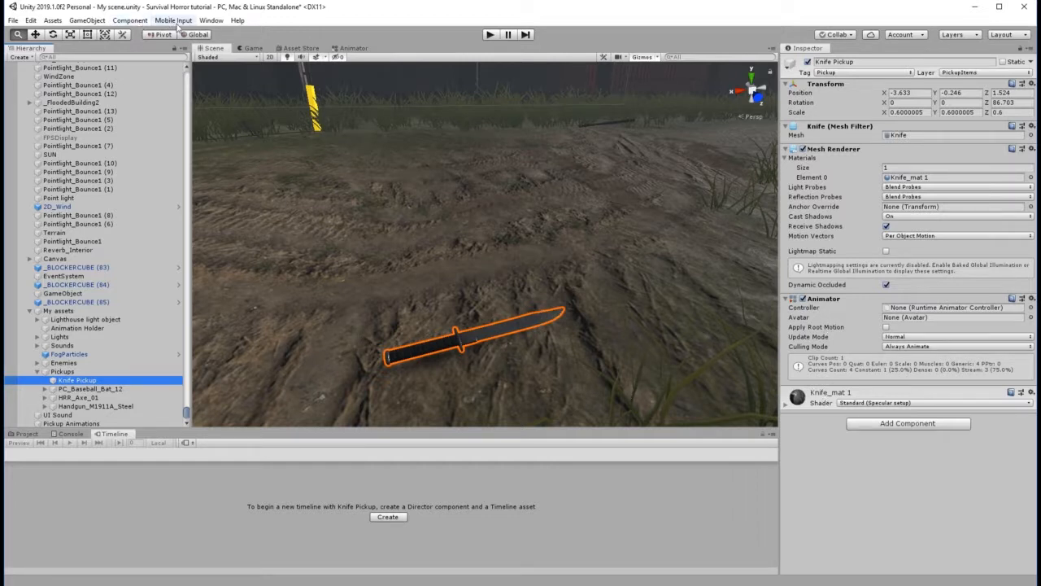
left_click(137, 22)
mouse_move(153, 59)
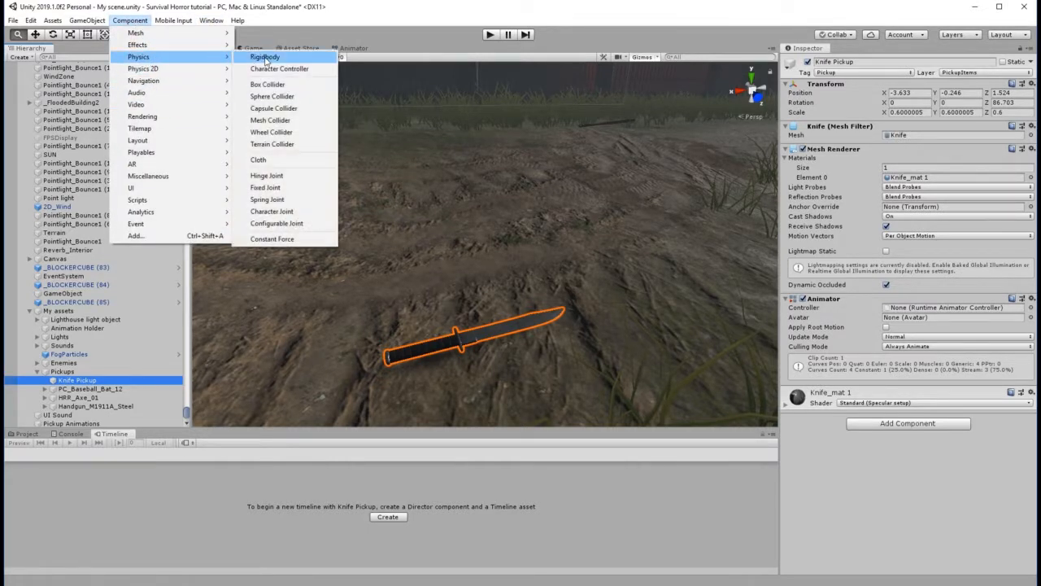
left_click(280, 86)
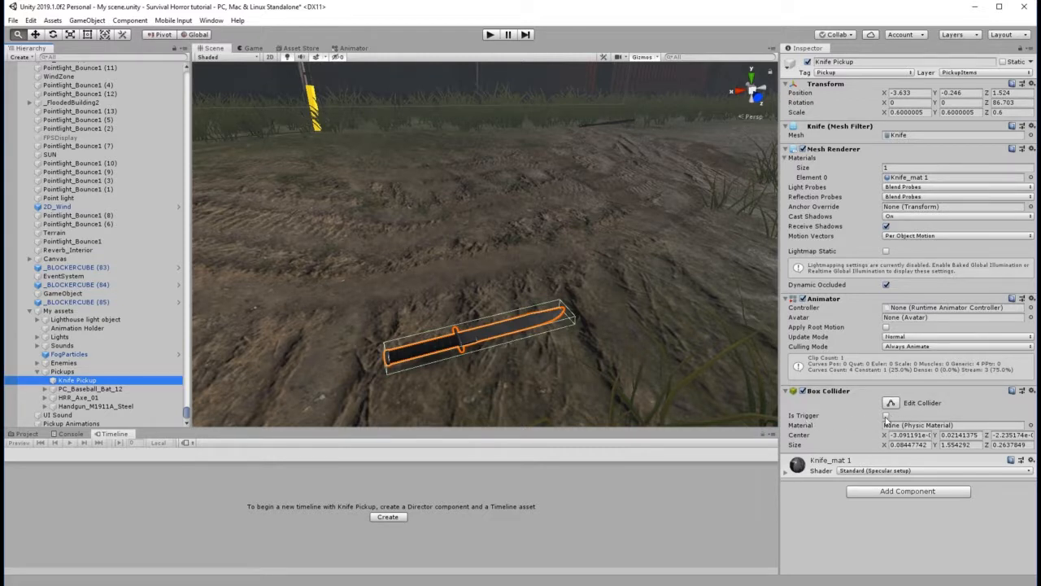
Create a 3D cube as a child of Knife Pickup.
right_click(70, 382)
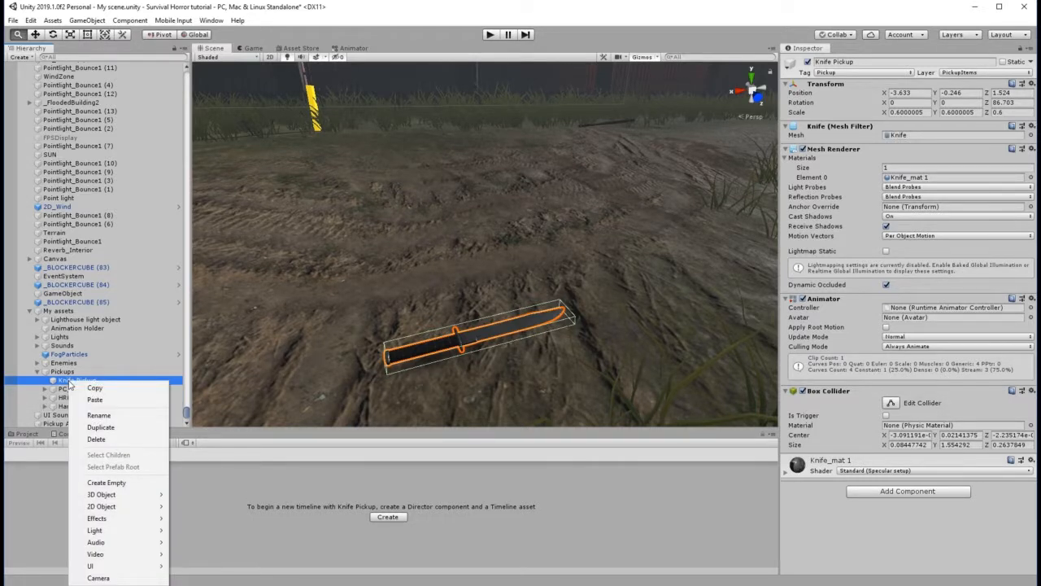
mouse_move(127, 496)
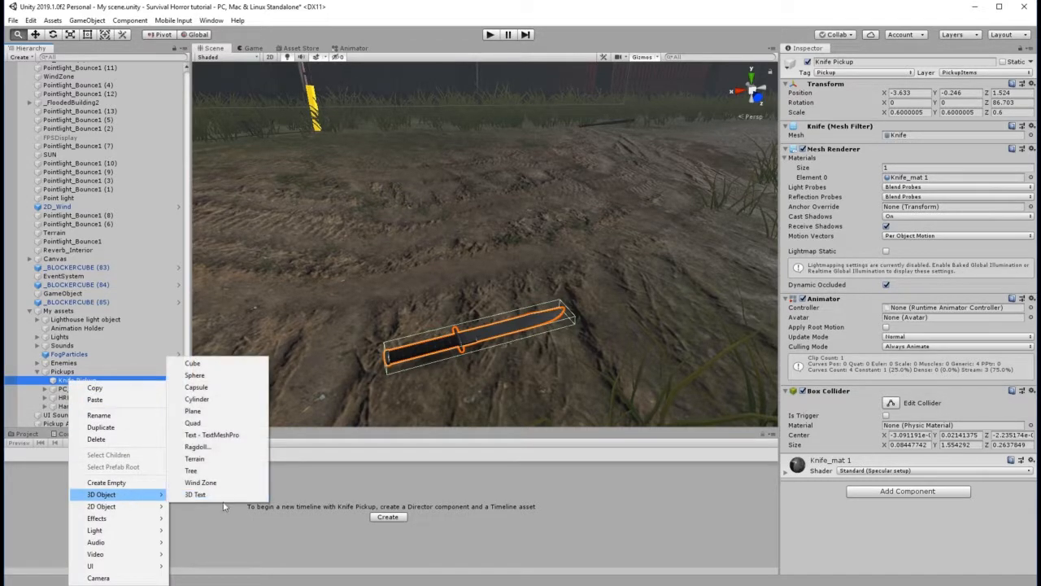
left_click(193, 363)
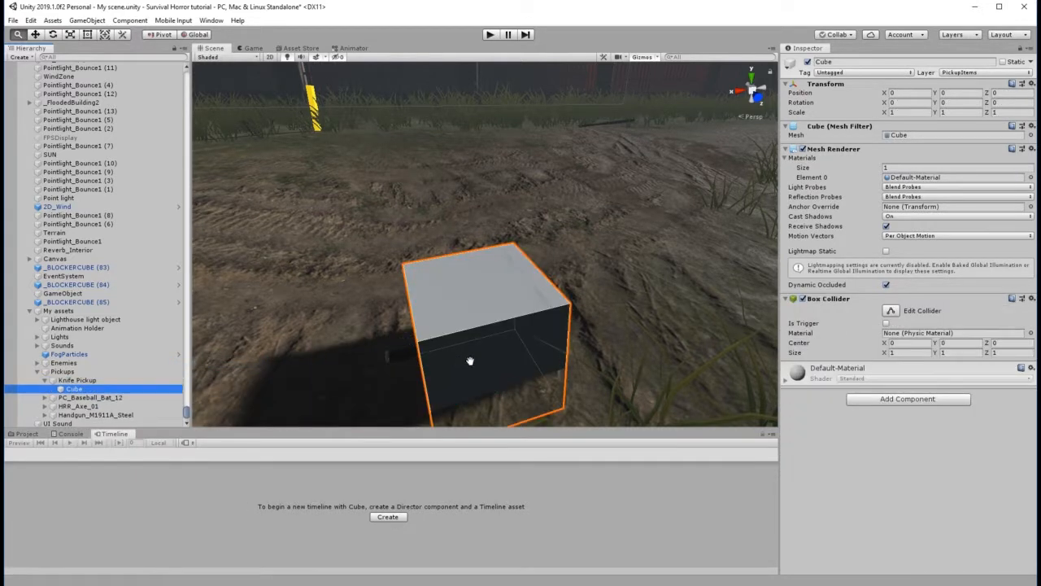
Scale the cube around the knife to about X 0.31, Y 4.70, Z 2.64 and disable its Mesh Renderer.
left_click(70, 34)
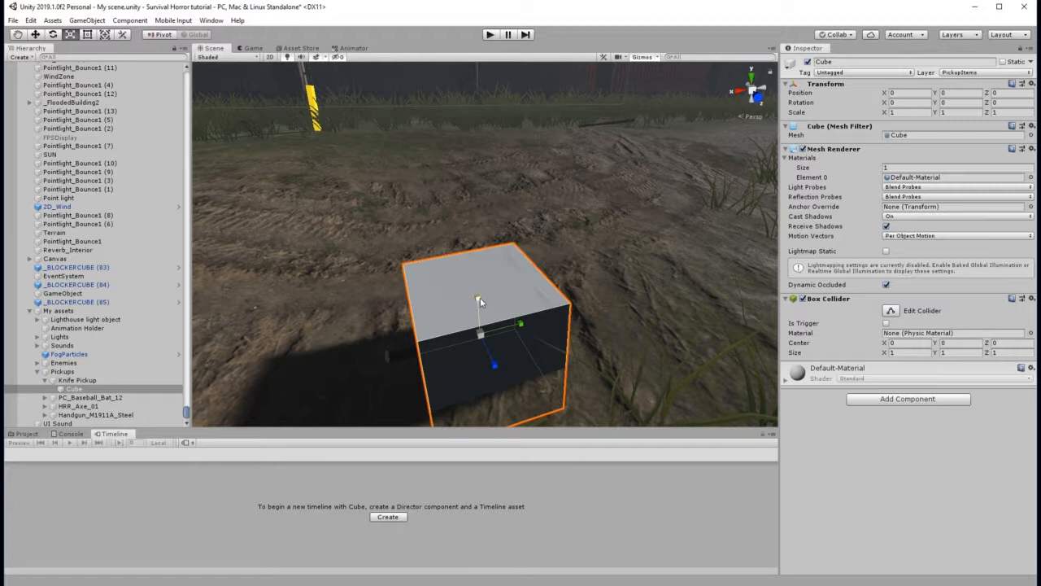
left_click_drag(480, 297, 481, 326)
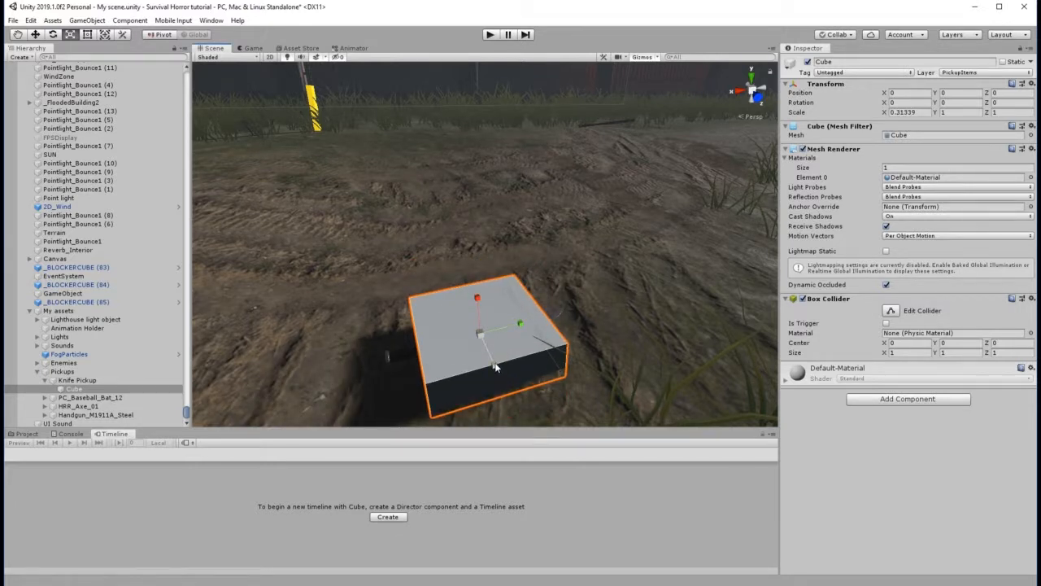
left_click_drag(494, 368, 507, 396)
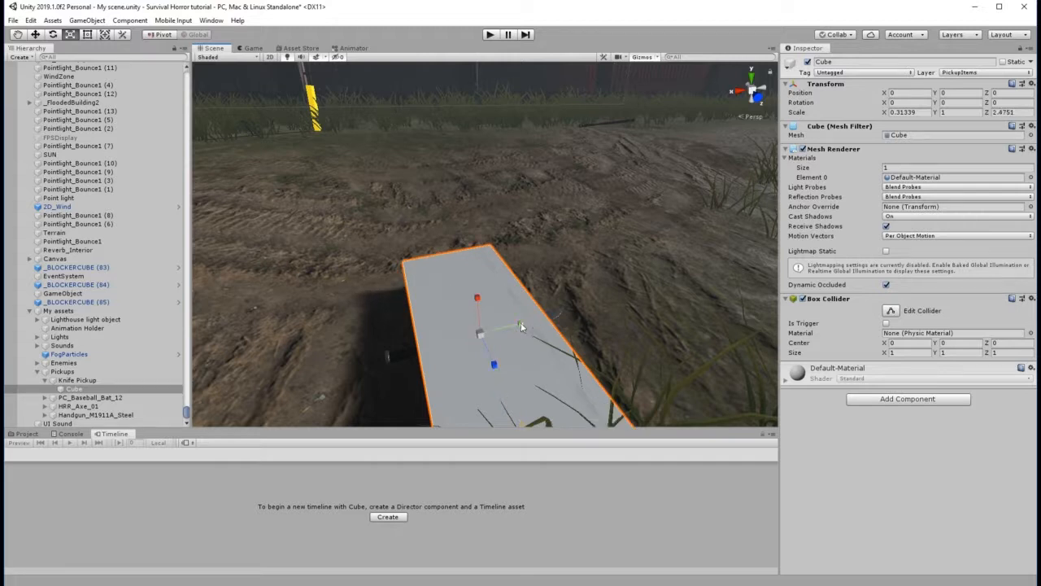
left_click_drag(522, 327, 699, 314)
mouse_move(498, 368)
left_mouse_down()
mouse_move(498, 359)
mouse_move(502, 368)
left_mouse_up()
left_click_drag(521, 323, 519, 324)
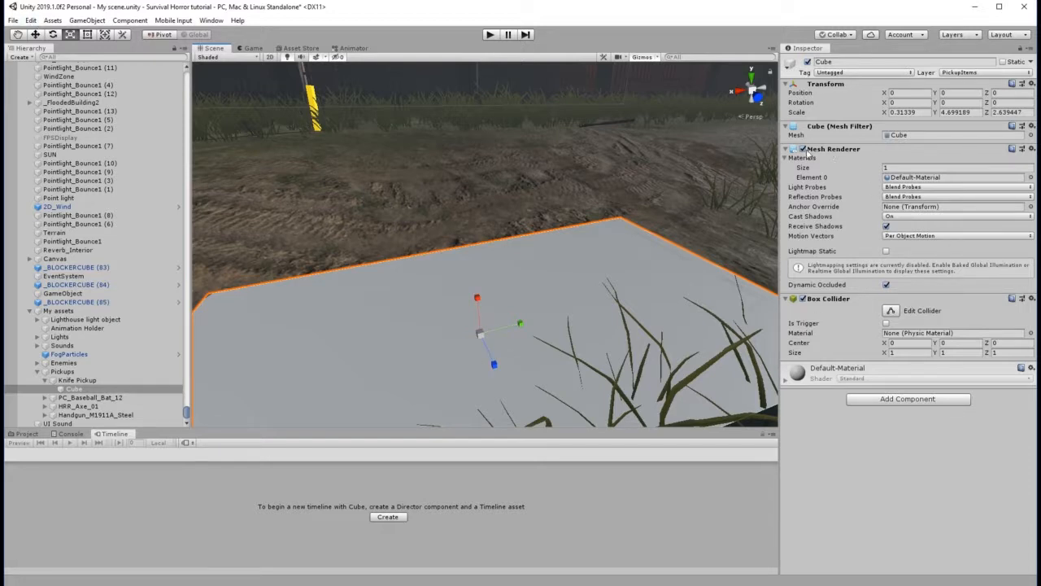
left_click(803, 149)
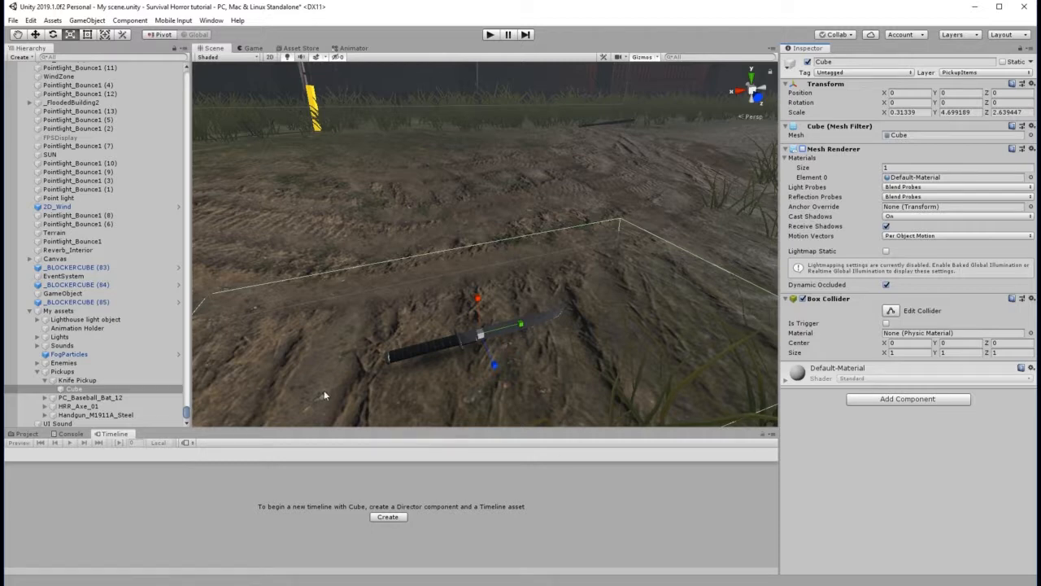
Rename the cube as Knife Cube and make its Box Collider a trigger.
scroll(633, 313, "down", 5)
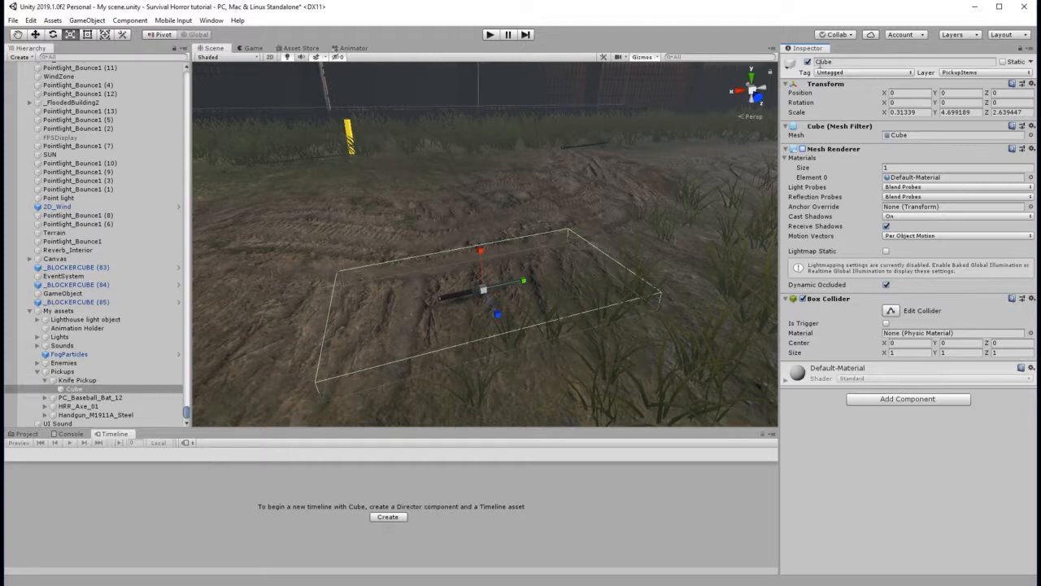
left_click(819, 65)
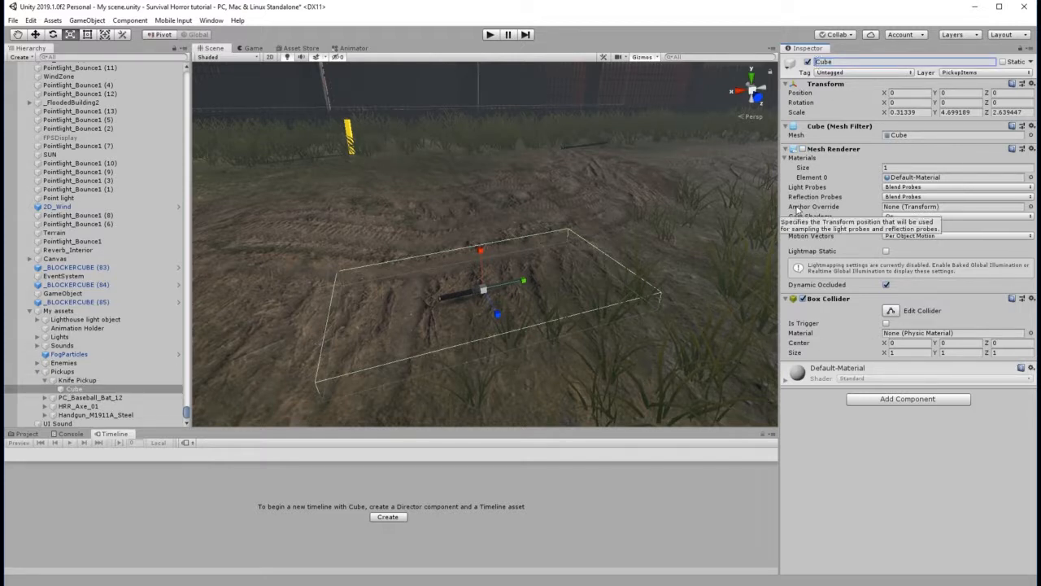
type("Knife Cube")
key("Return")
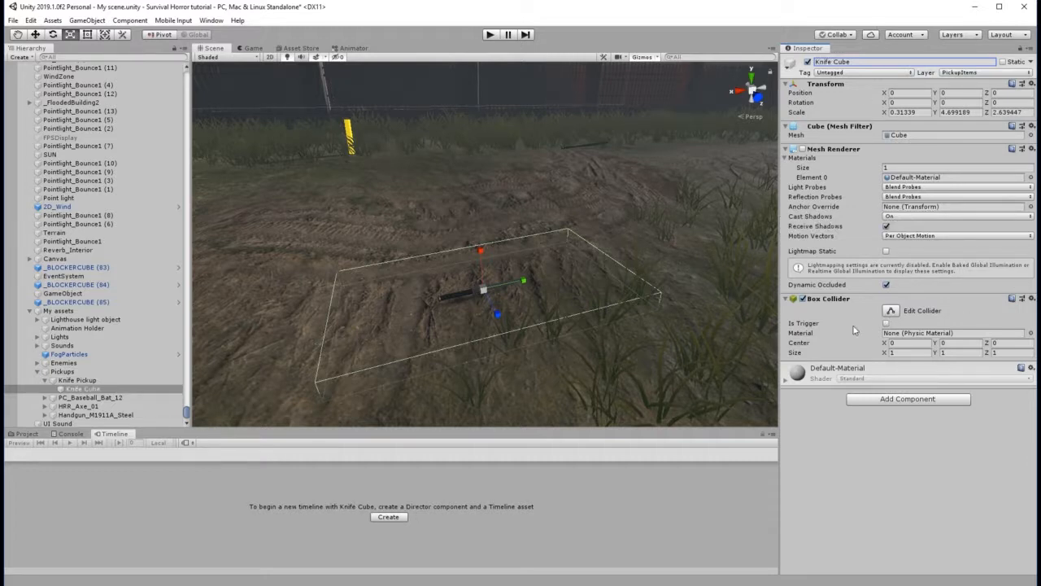
left_click(887, 323)
Assign Knife Cube to the Default layer and remove its Mesh Renderer component.
left_click(984, 75)
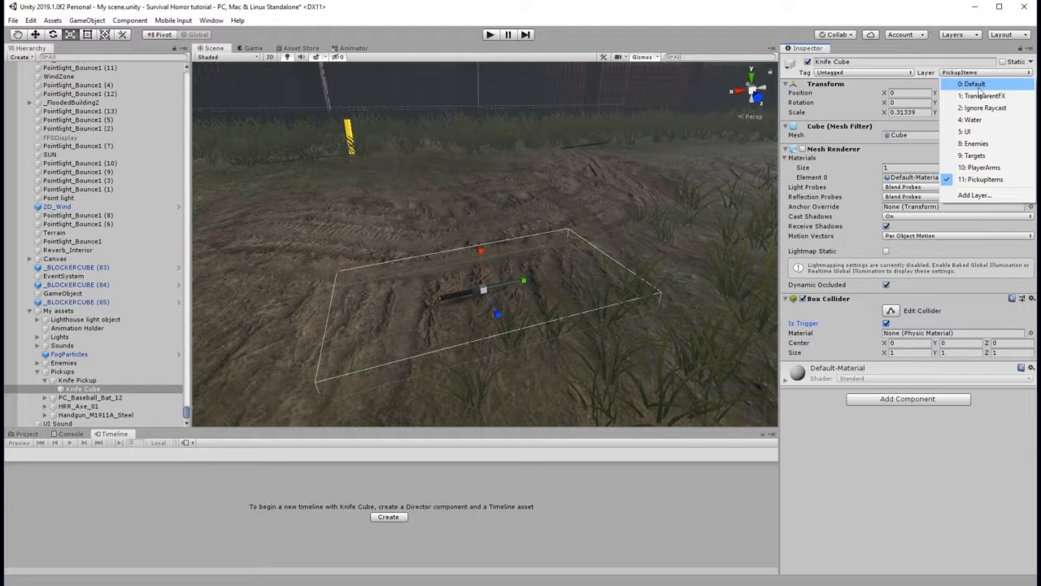
left_click(976, 86)
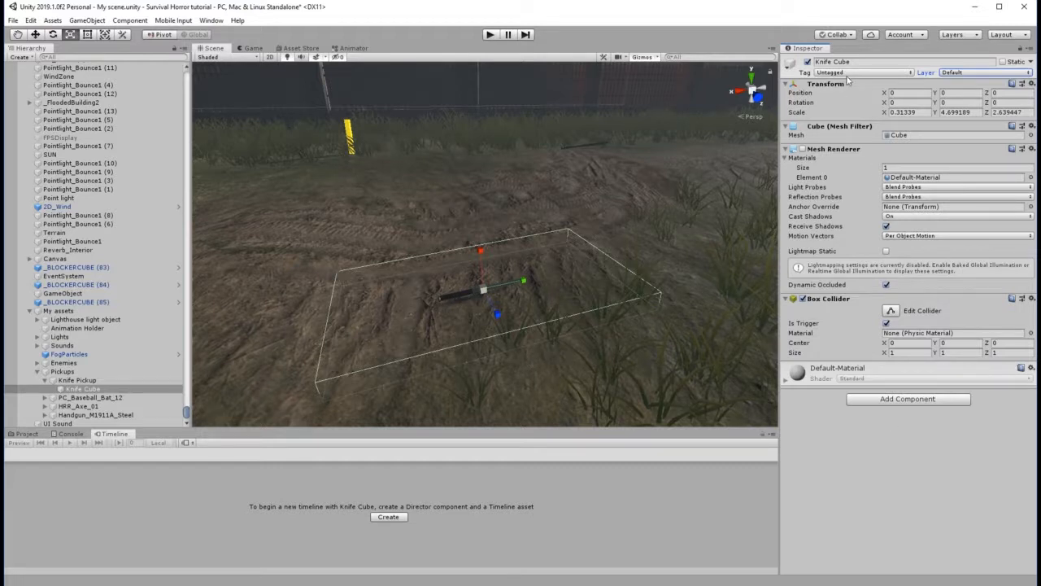
right_click(841, 153)
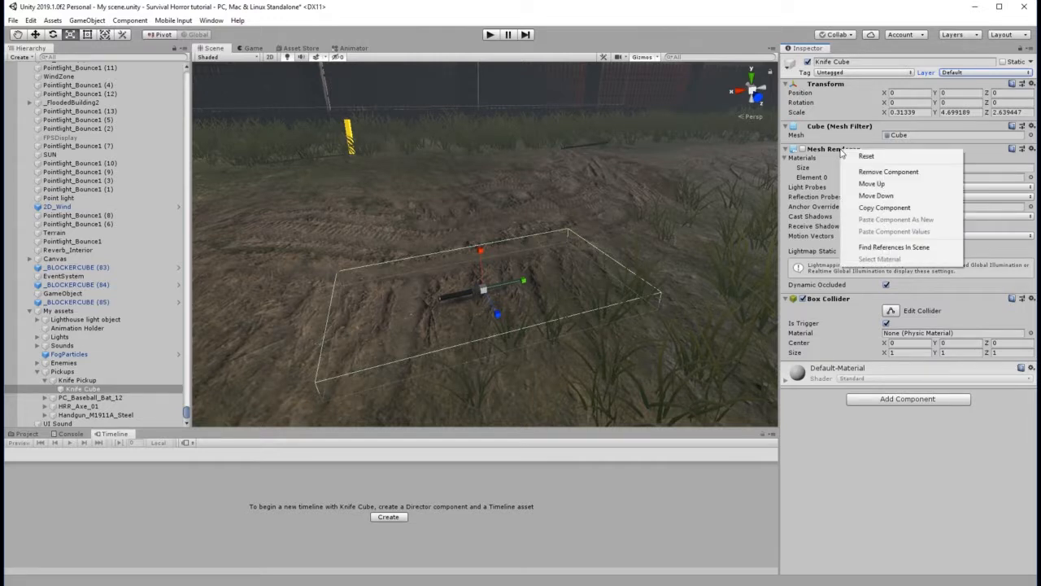
left_click(878, 174)
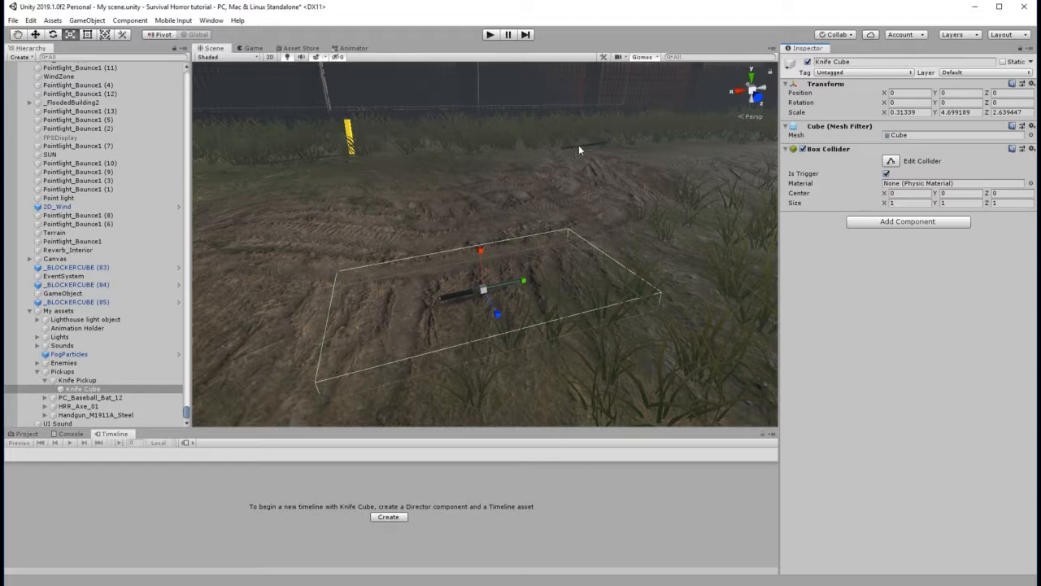
Examine the baseball bat in the scene and the LOD child objects under PC_Baseball_Bat_12.
left_click(17, 34)
left_click_drag(611, 162, 69, 415)
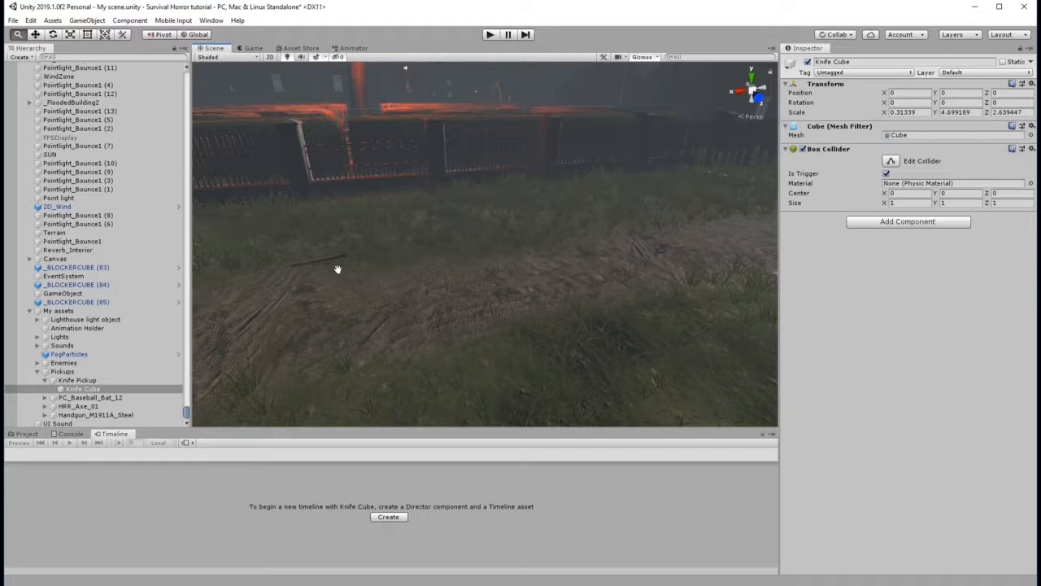
scroll(339, 269, "up", 1)
left_click_drag(336, 261, 730, 251)
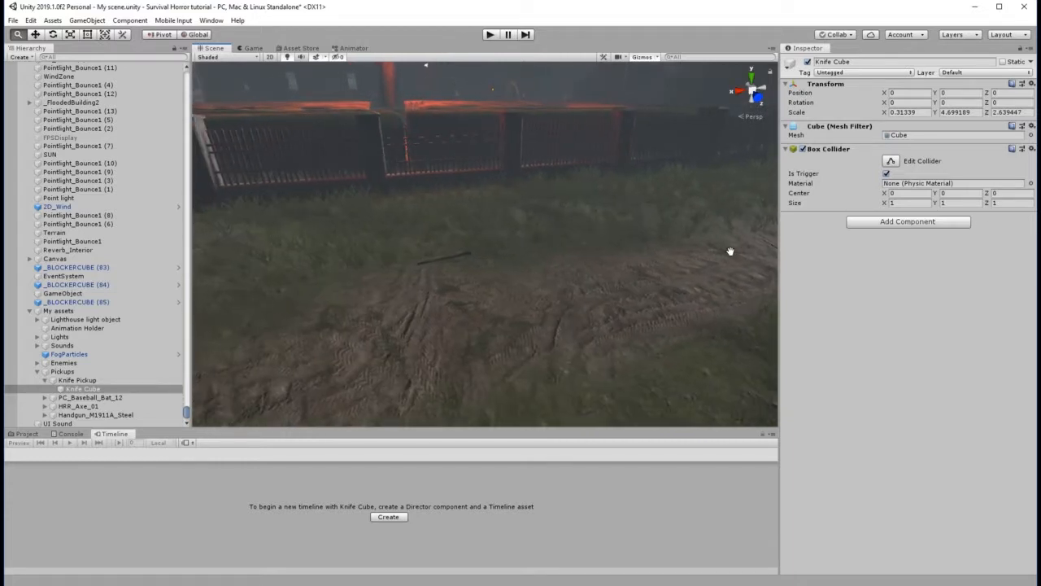
right_click(69, 399)
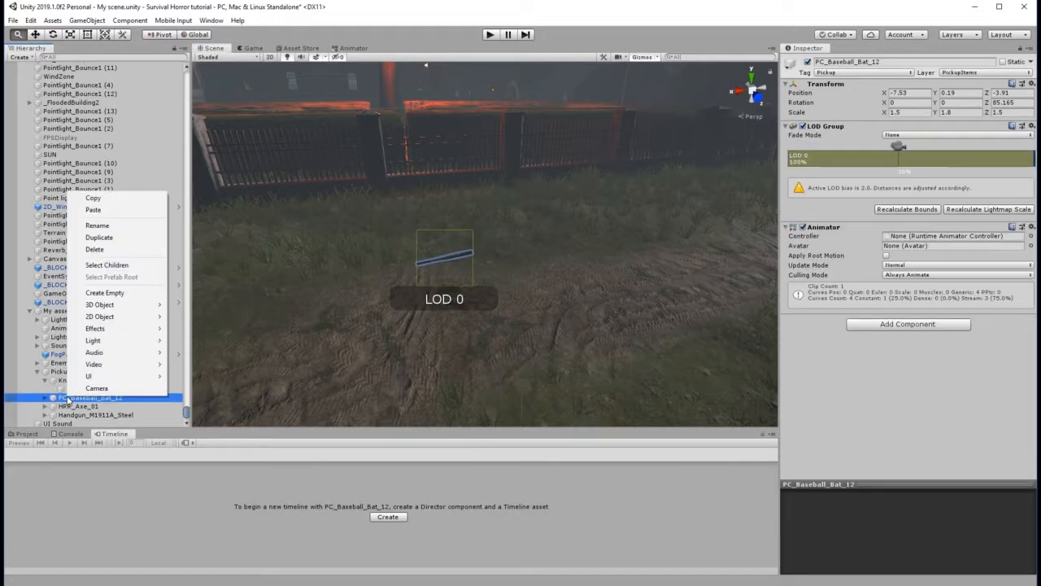
left_click(45, 401)
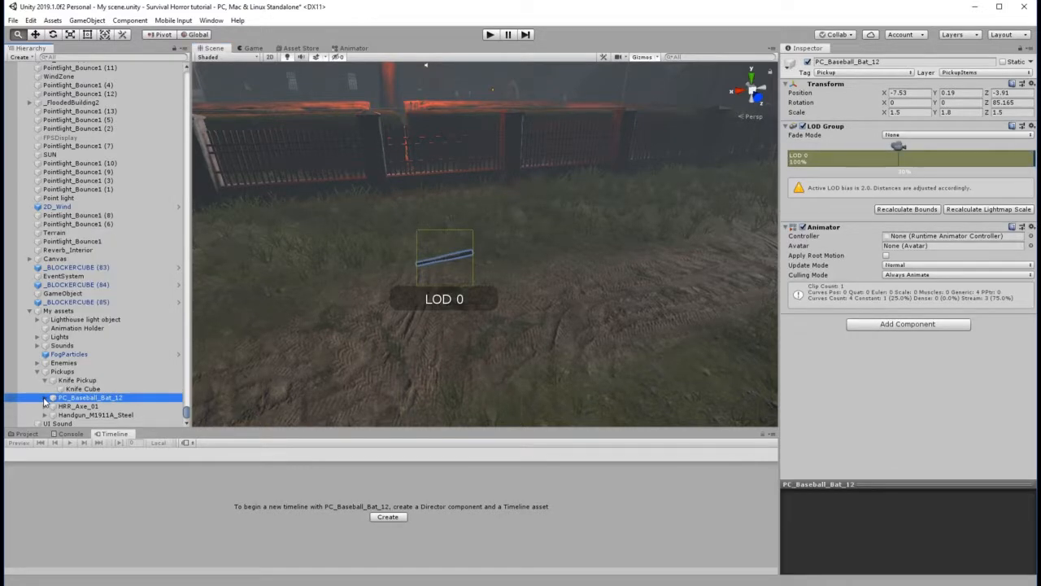
left_click(45, 398)
scroll(79, 399, "down", 2)
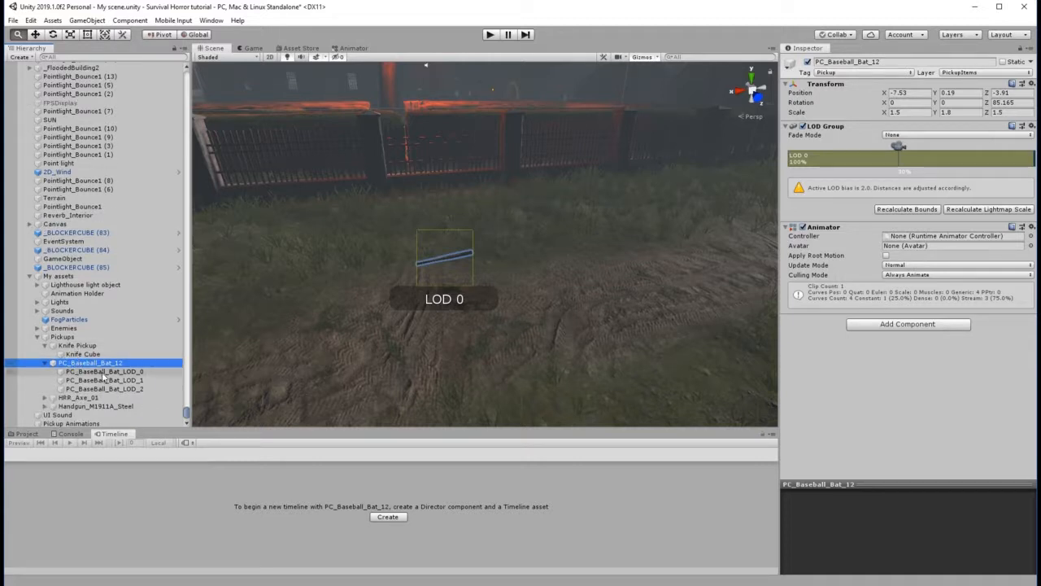
left_click(133, 371)
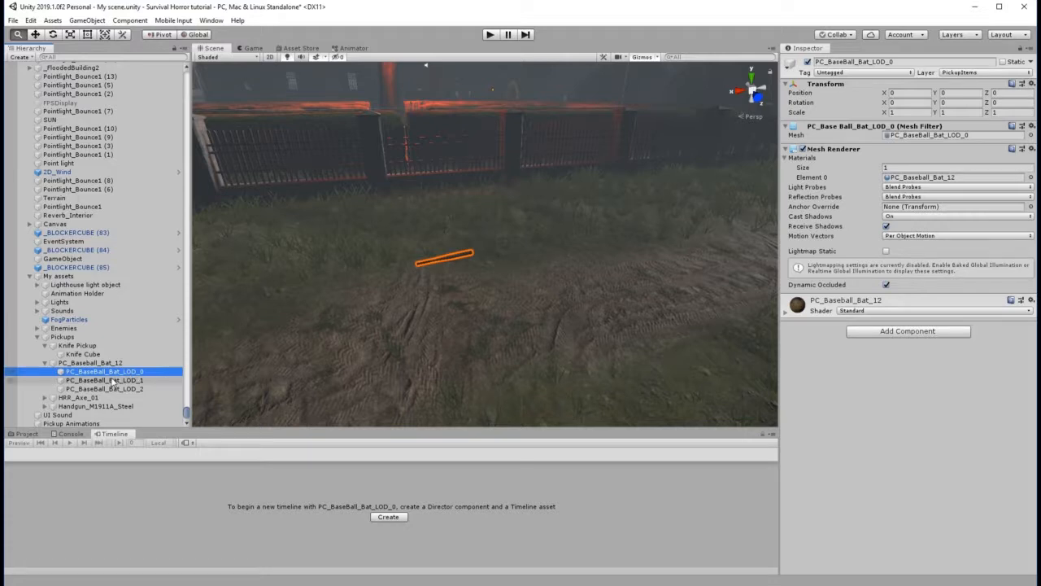
left_click(46, 364)
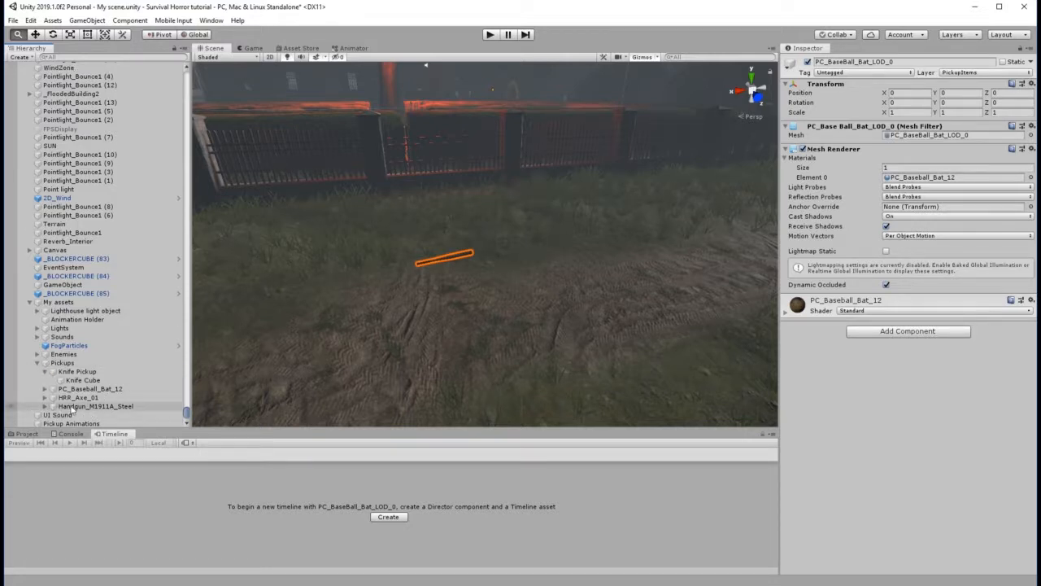
Examine the child hierarchy of Handgun_M1911A_Steel, comparing the parent's components with those of its Handgun_M1911A (Model) child.
left_click(46, 407, "alt")
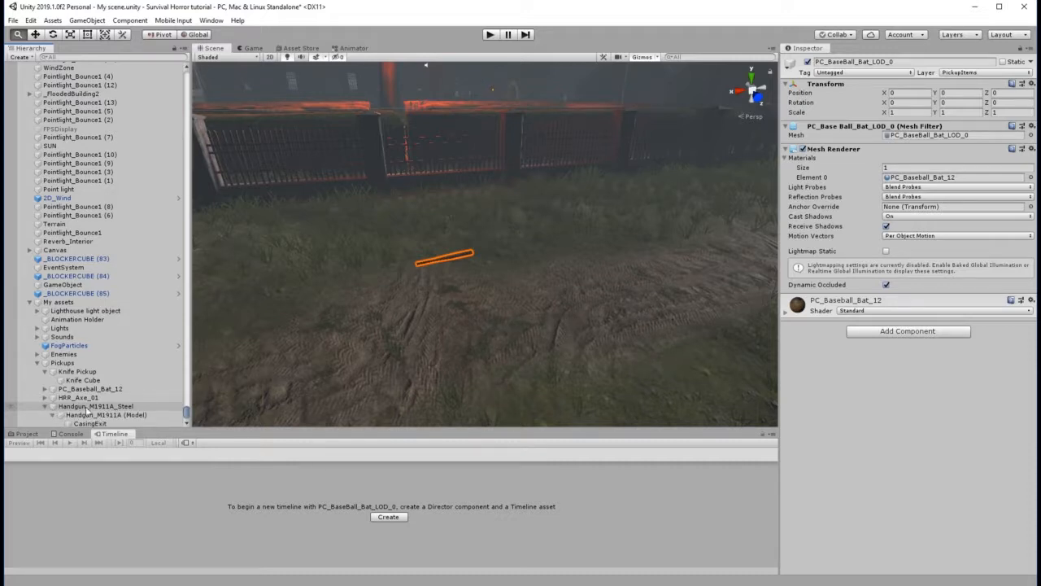
left_click(115, 355)
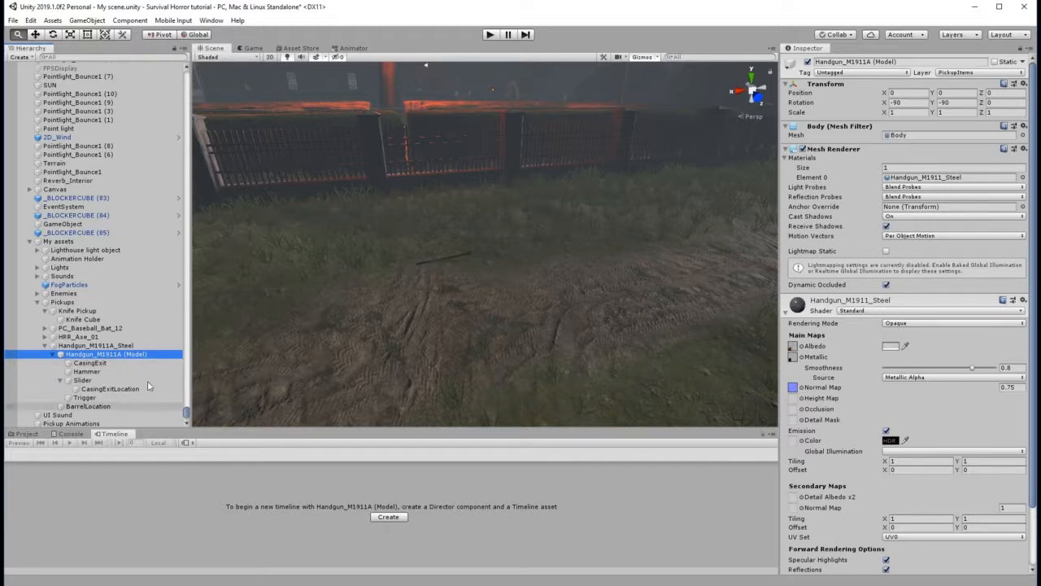
left_click(88, 346)
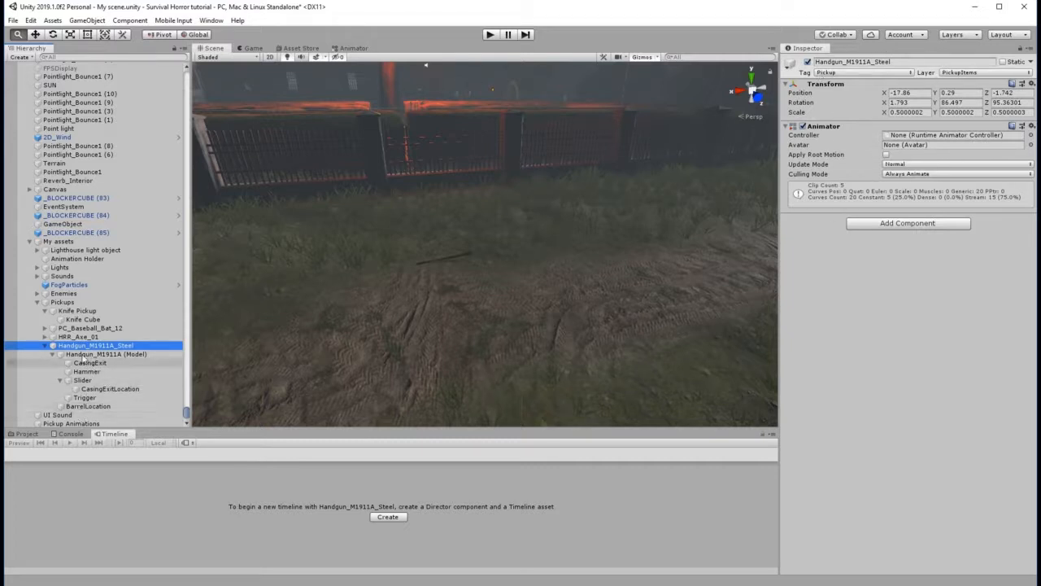
left_click(157, 352)
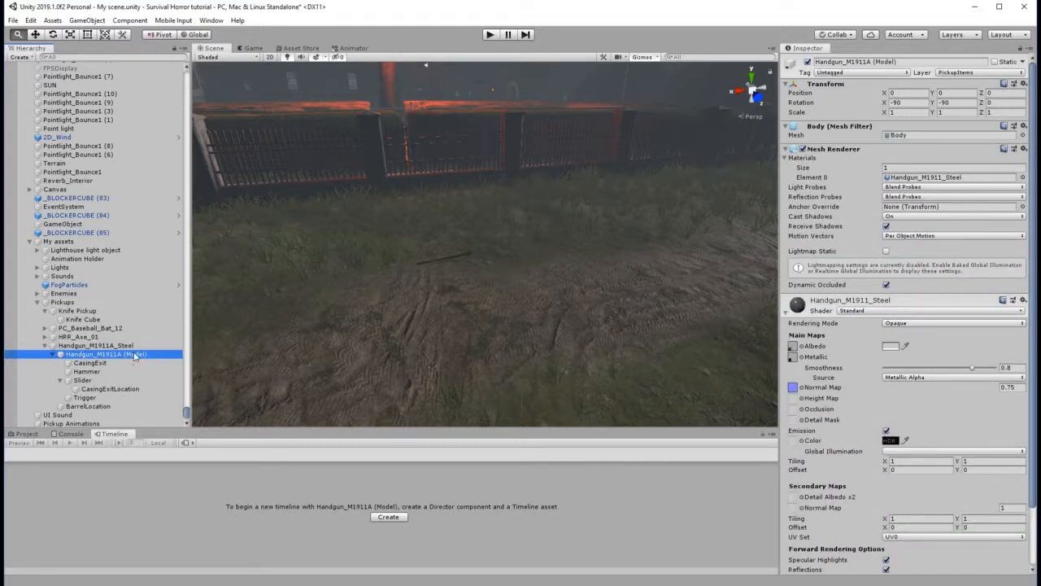
left_click(45, 348)
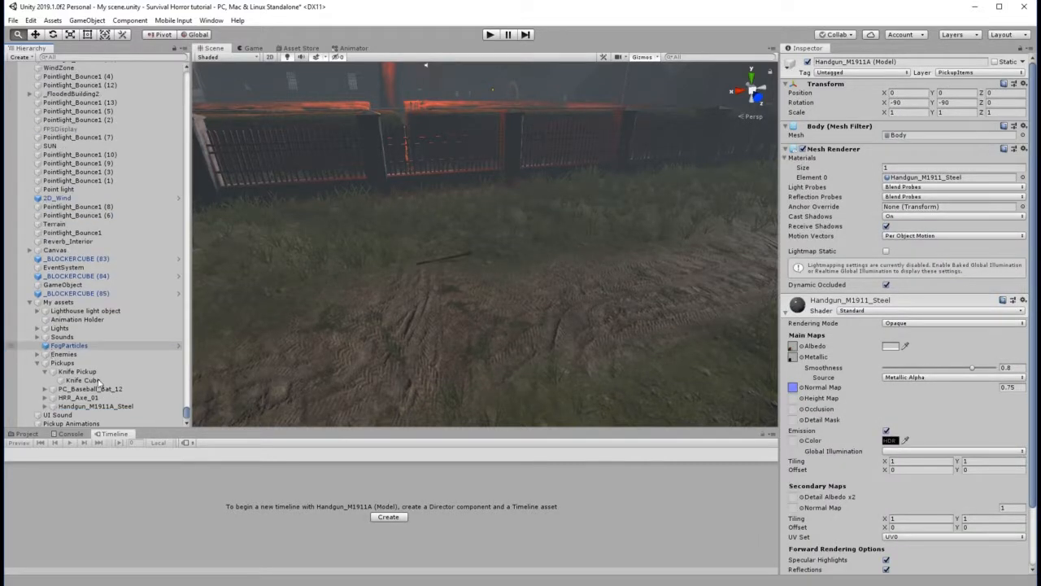
Create a 3D cube as a child of HRR_Axe_01.
left_click(81, 398)
right_click(81, 398)
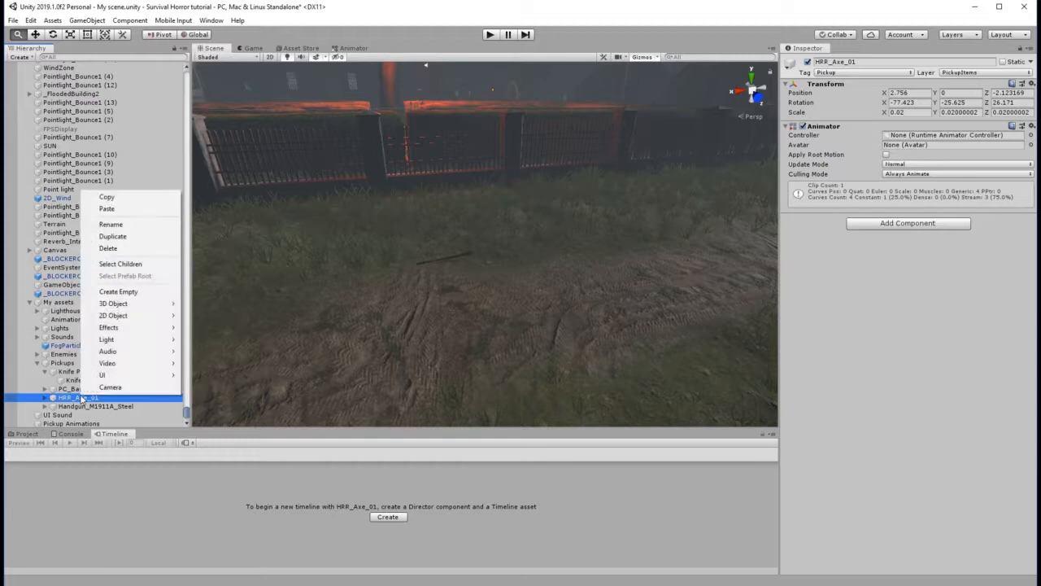
mouse_move(132, 305)
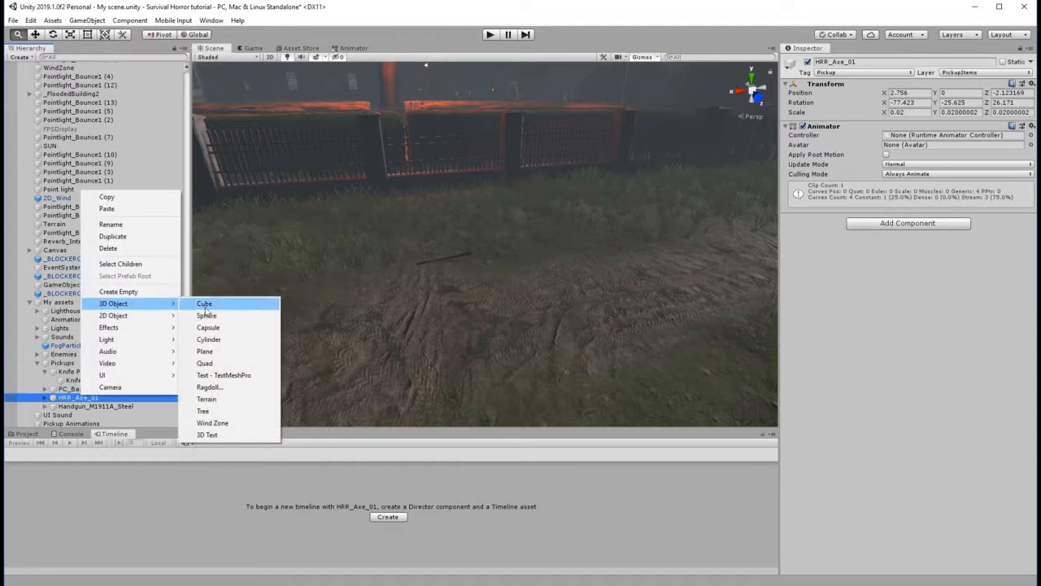